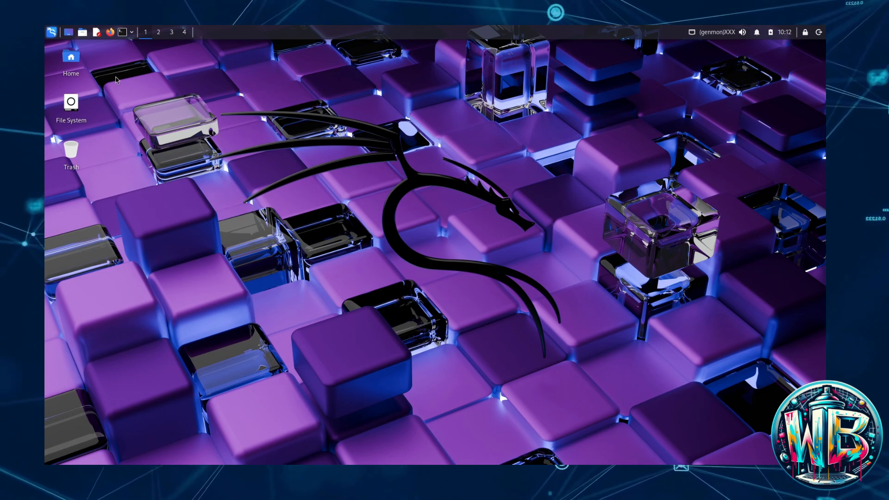
# Step: Search the Kali applications for "bur" and launch burpsuite
pyautogui.click(51, 32)
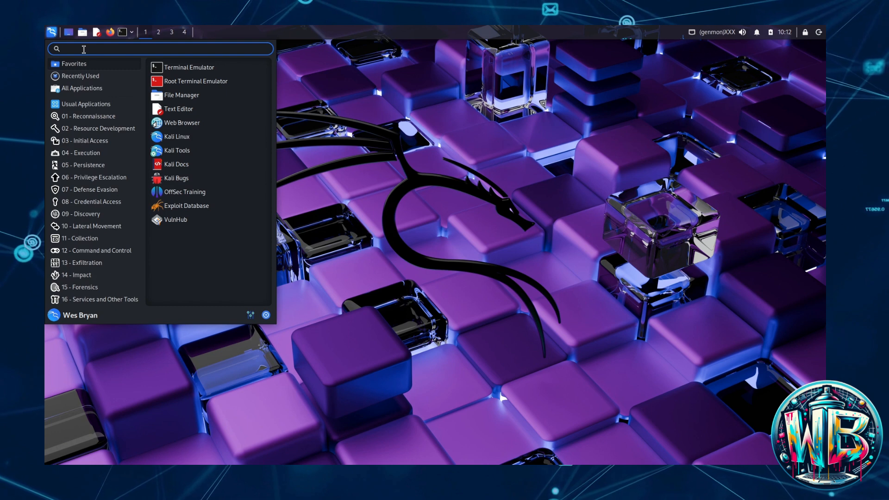
pyautogui.write('bur')
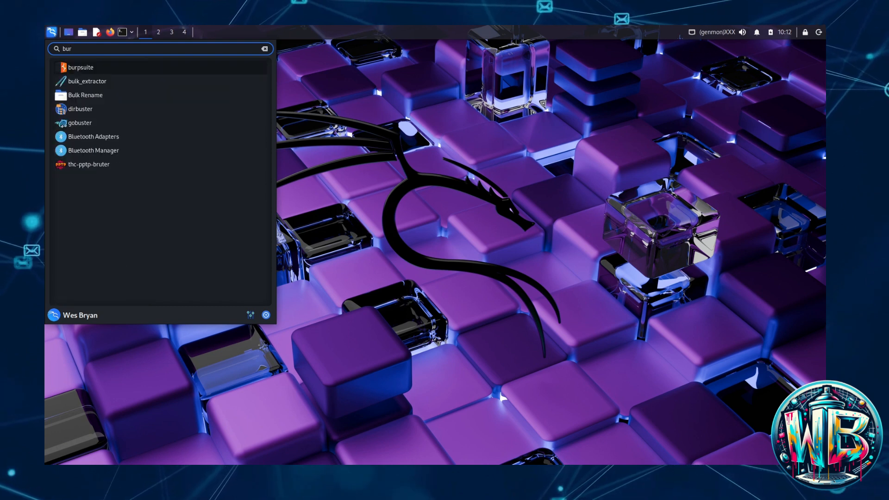
pyautogui.click(84, 67)
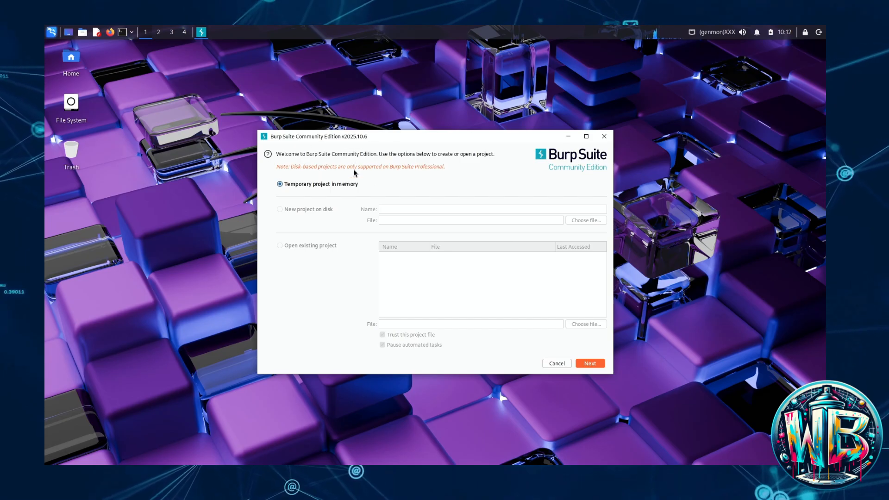
# Step: Switch to Firefox on the Ubuntu machine and download Burp Suite Community Edition 2025.11.4 for Linux (x64) from the PortSwigger release page
pyautogui.press('ctrl')
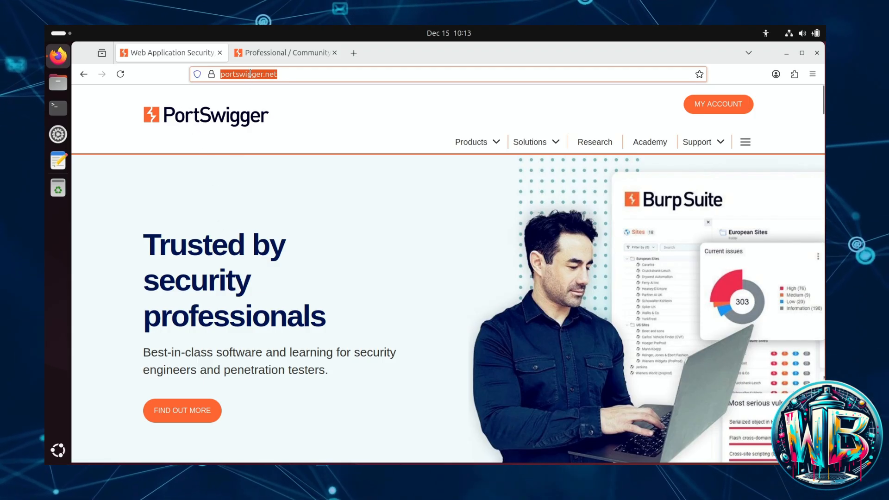
pyautogui.click(270, 56)
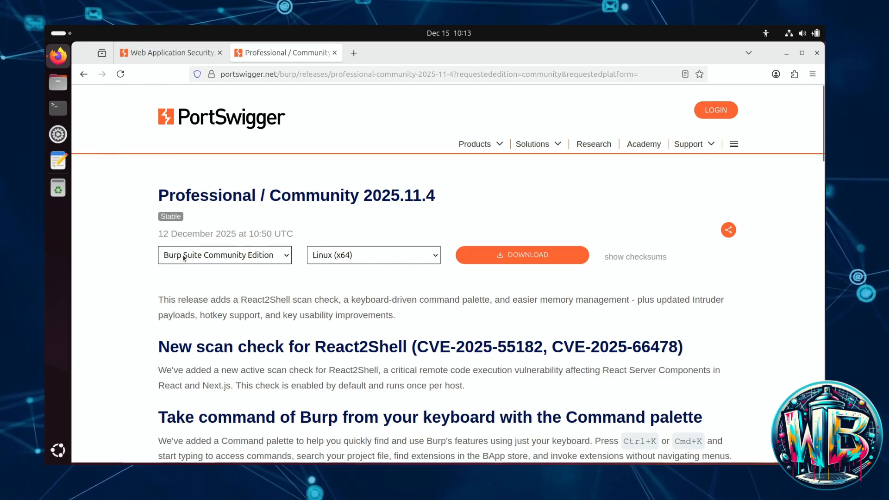
pyautogui.click(371, 255)
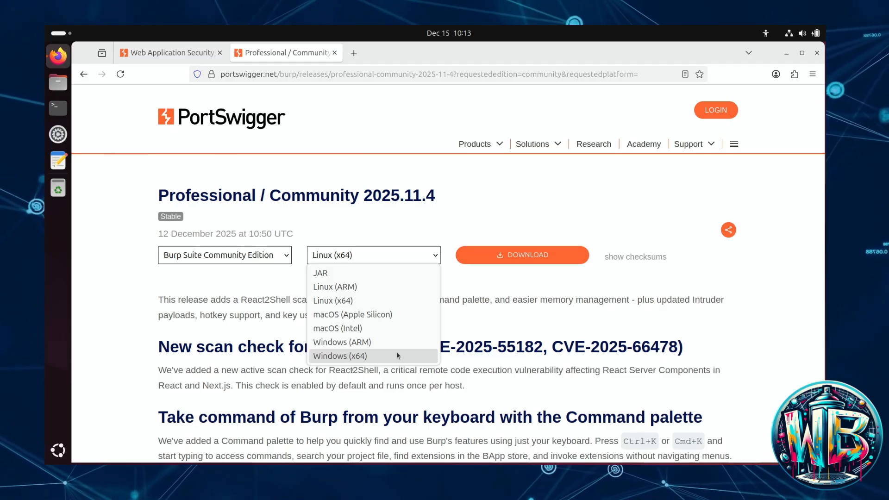
pyautogui.click(277, 274)
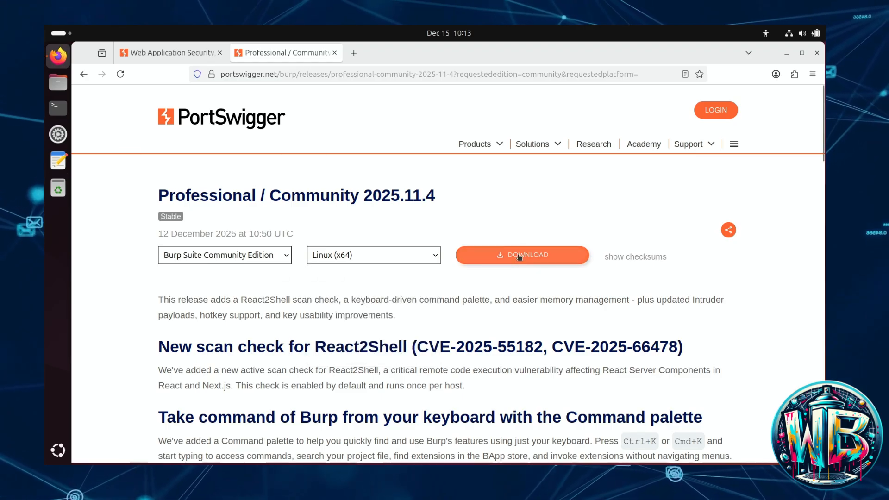
pyautogui.click(512, 256)
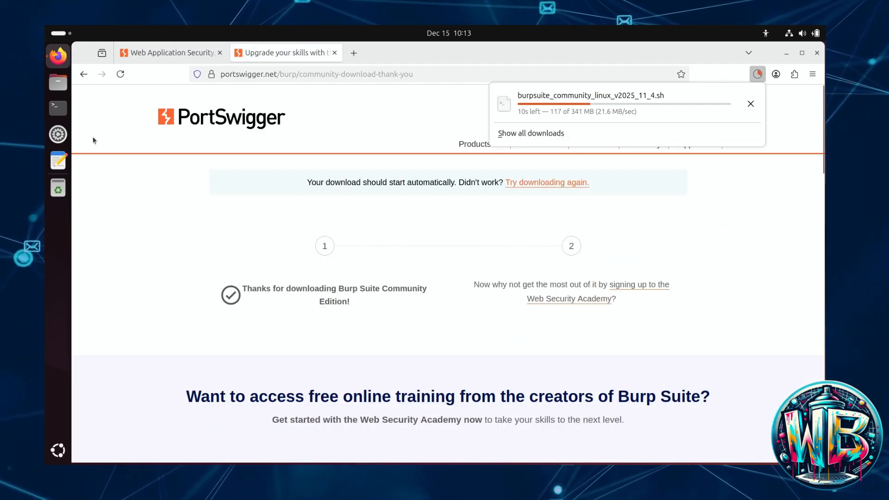
# Step: Open a terminal window, maximize it and enlarge its text
pyautogui.hotkey('ctrl', 'alt', 't')
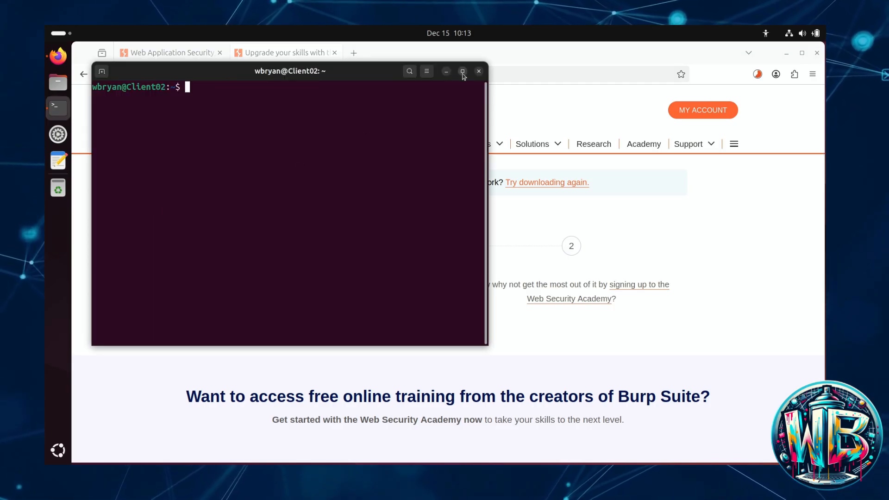
pyautogui.click(462, 72)
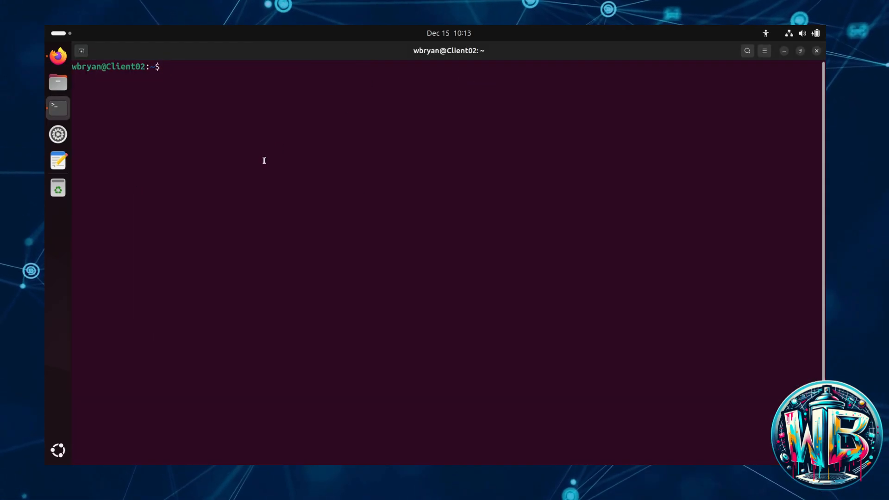
pyautogui.hotkey('ctrl', '+')
pyautogui.hotkey('ctrl', '+')
pyautogui.hotkey('ctrl', '+')
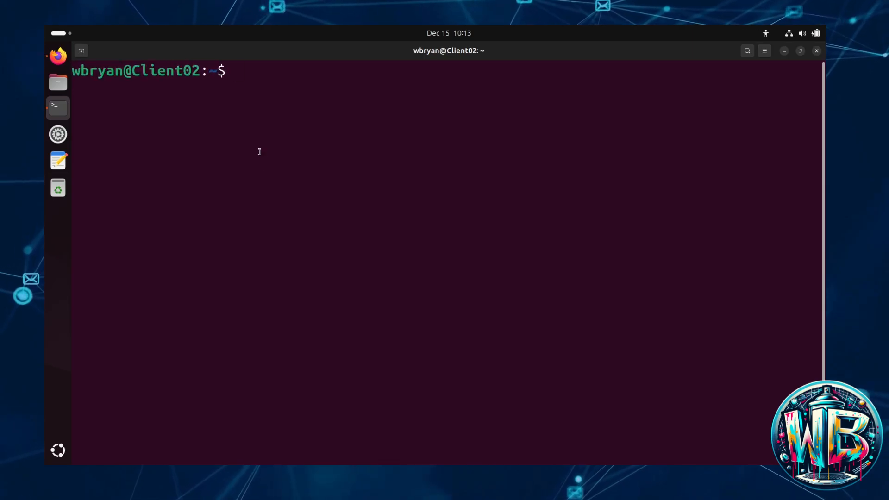
# Step: List the home folder with ls, then change into the Downloads directory and list its files
pyautogui.write('ls')
pyautogui.press('Return')
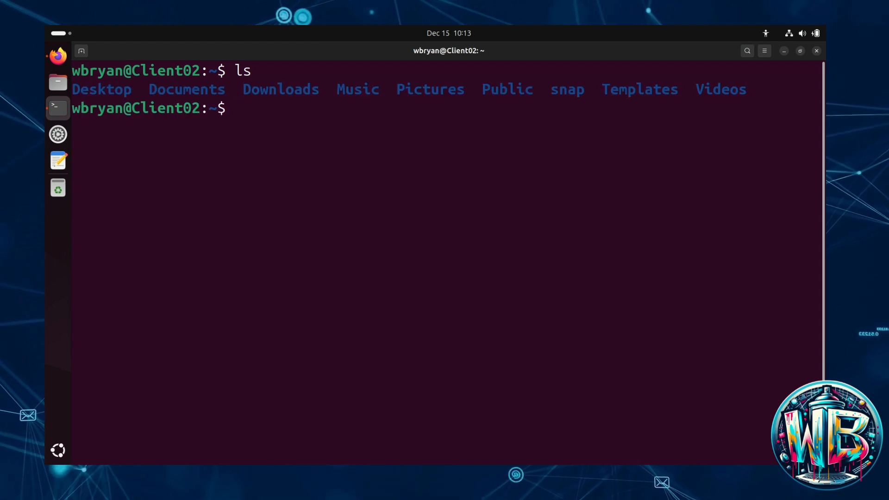
pyautogui.write('cd Dow')
pyautogui.press('Tab')
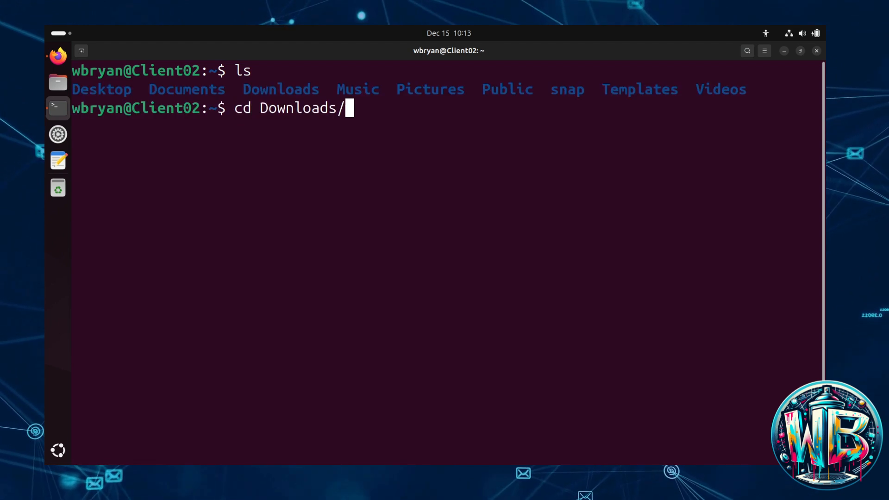
pyautogui.press('Return')
pyautogui.write('ls')
pyautogui.press('Return')
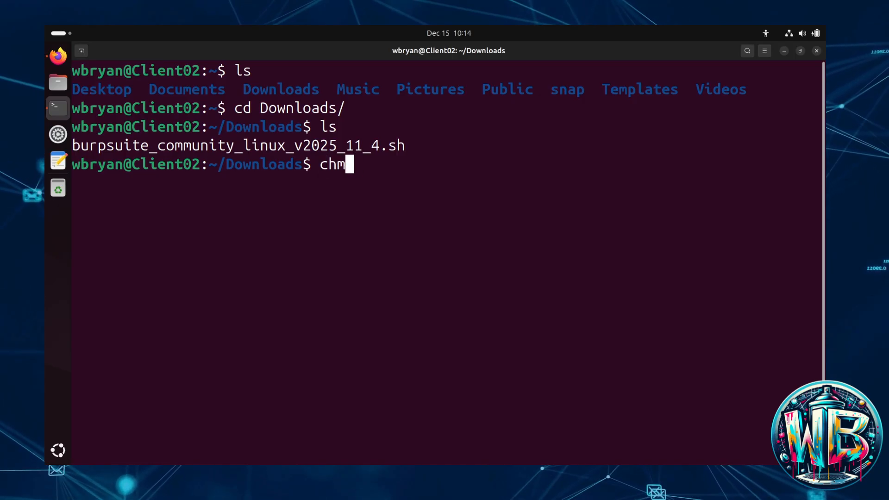
# Step: Make burpsuite_community_linux_v2025_11_4.sh executable with chmod +x and list the directory again
pyautogui.write('+x')
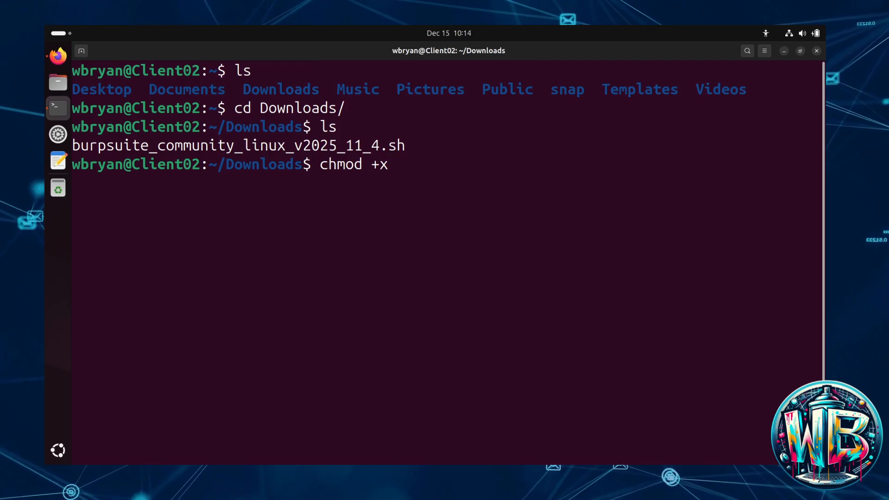
pyautogui.write(' b')
pyautogui.press('Tab')
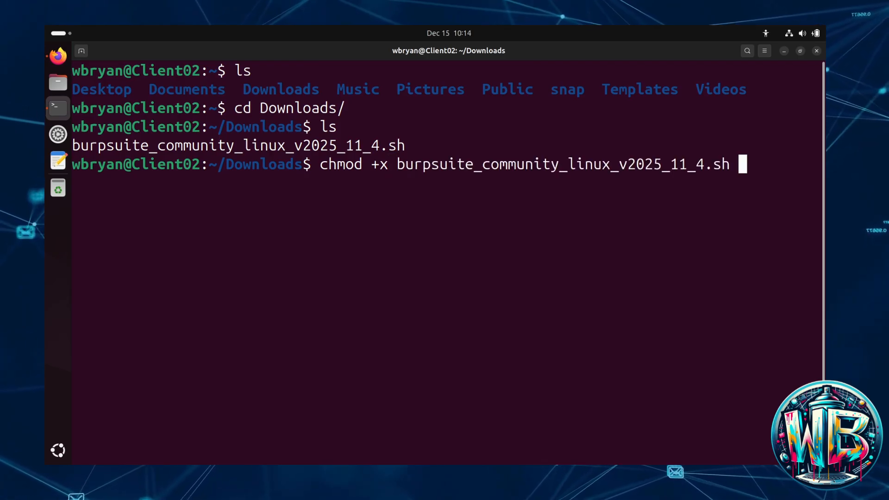
pyautogui.press('Return')
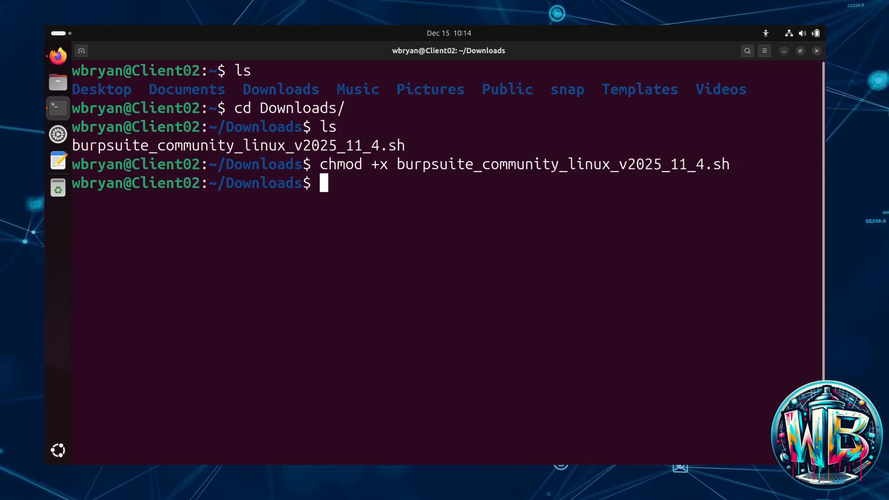
pyautogui.write('ls')
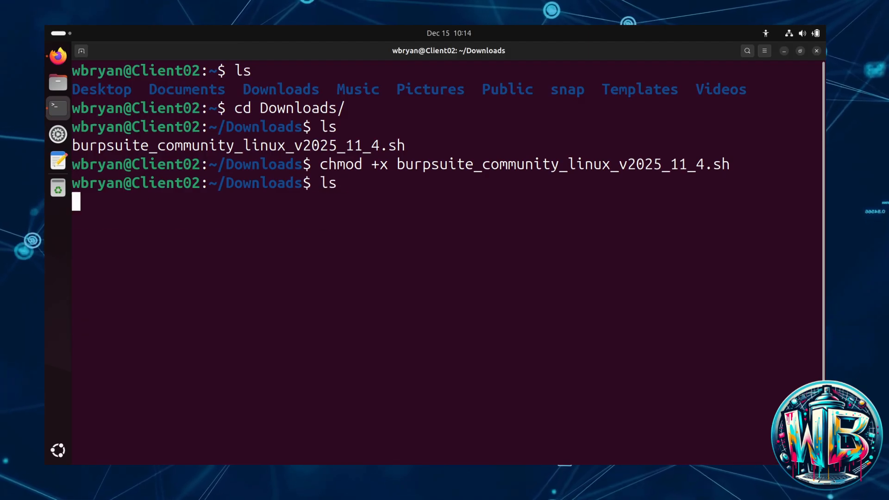
pyautogui.press('Return')
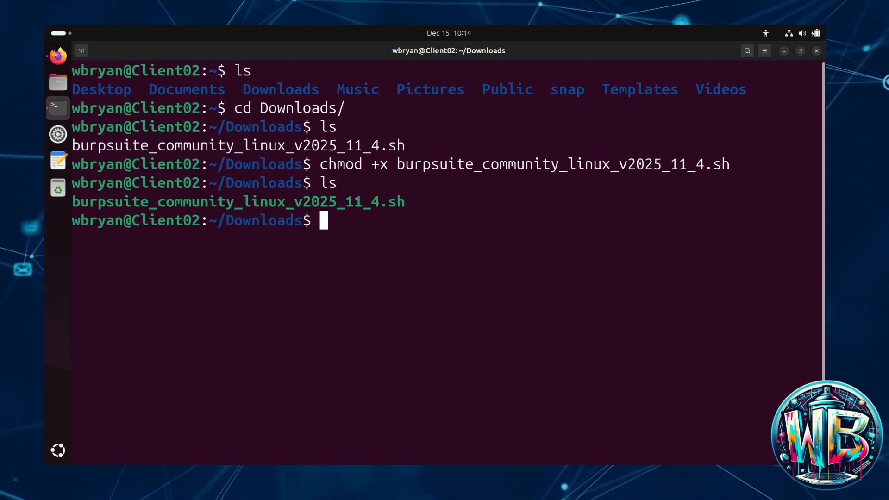
# Step: Run ./burpsuite_community_linux_v2025_11_4.sh and go through its setup wizard, keeping the default destination directory and symlinks in /usr/local/bin
pyautogui.write('./b')
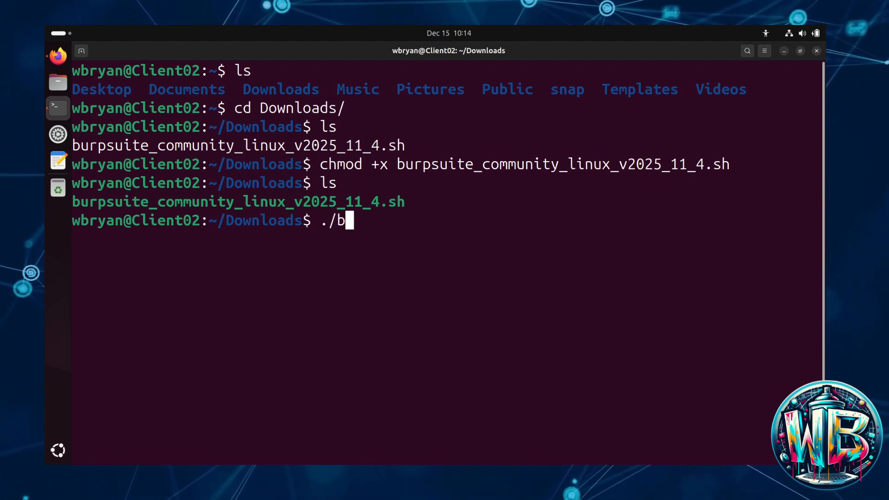
pyautogui.press('Tab')
pyautogui.press('Return')
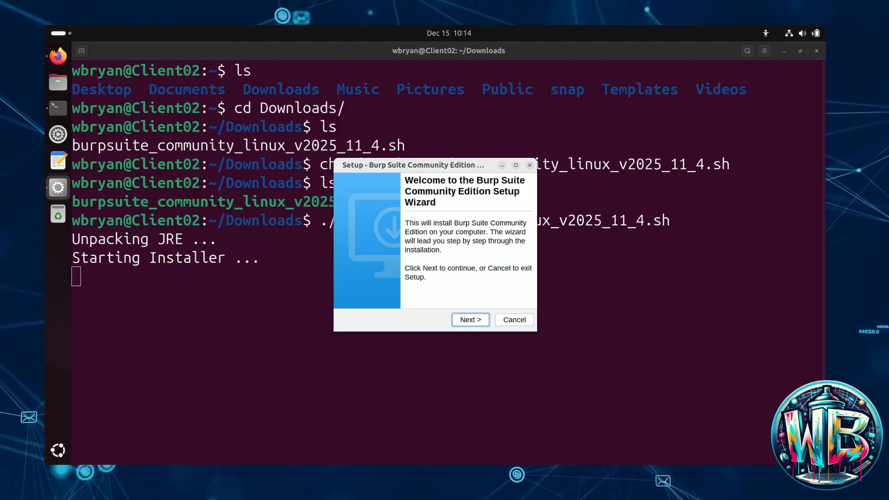
pyautogui.click(469, 319)
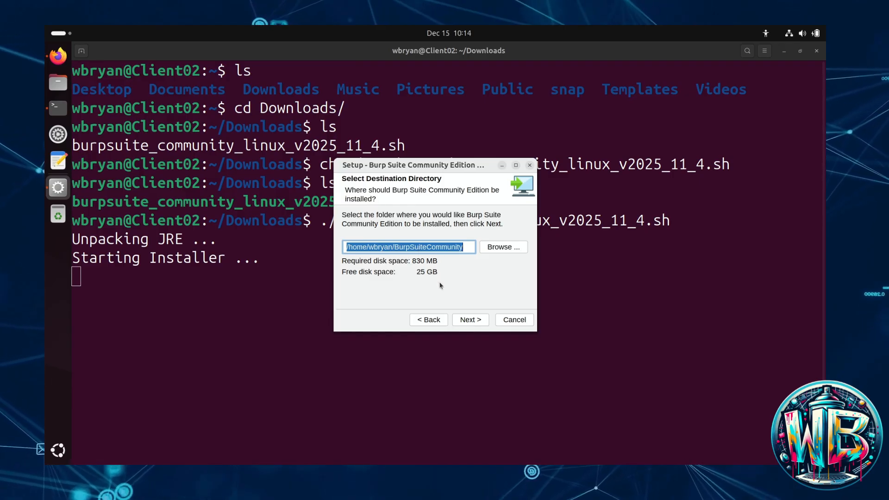
pyautogui.click(471, 320)
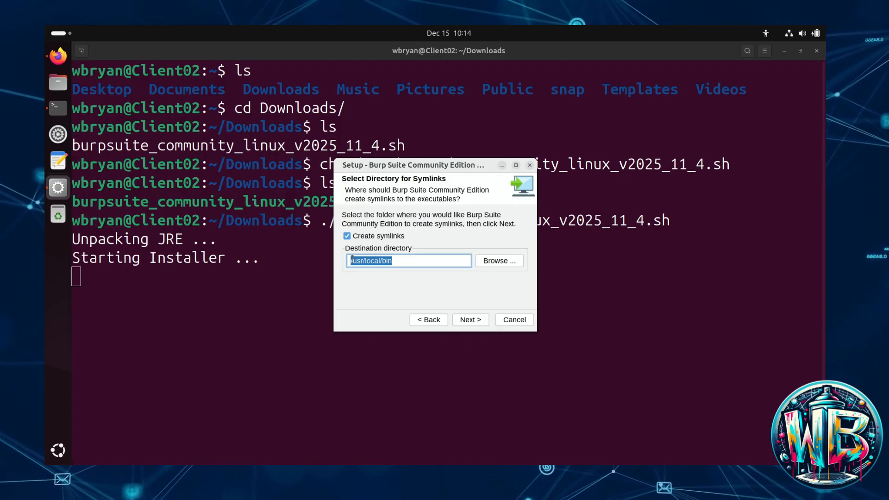
pyautogui.click(471, 320)
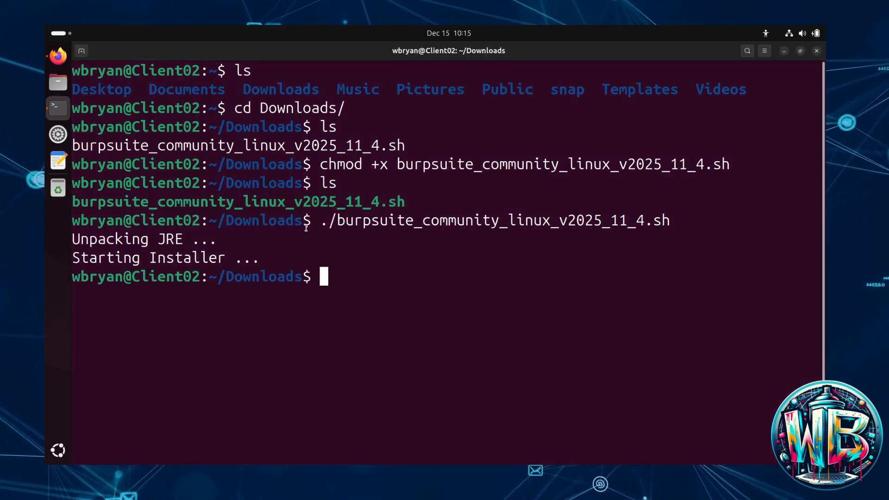
# Step: Clear the terminal and pin Burp Suite Community Edition from the application overview to the dock
pyautogui.write('clear')
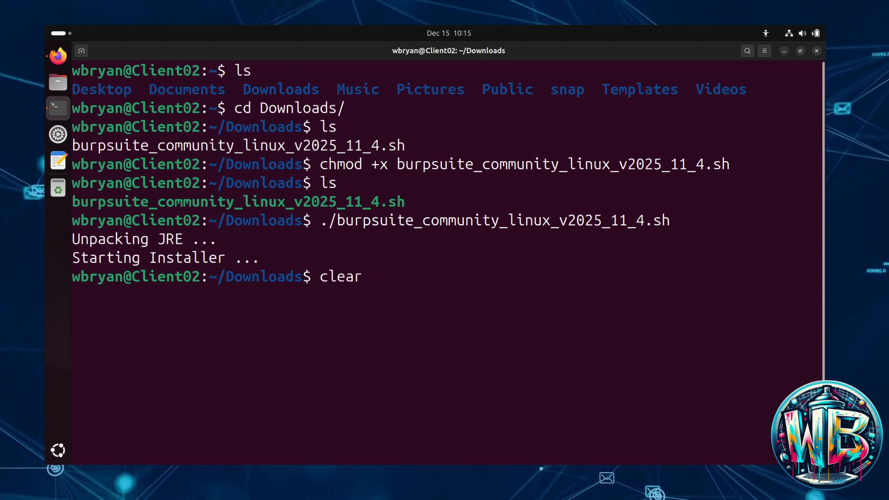
pyautogui.press('Return')
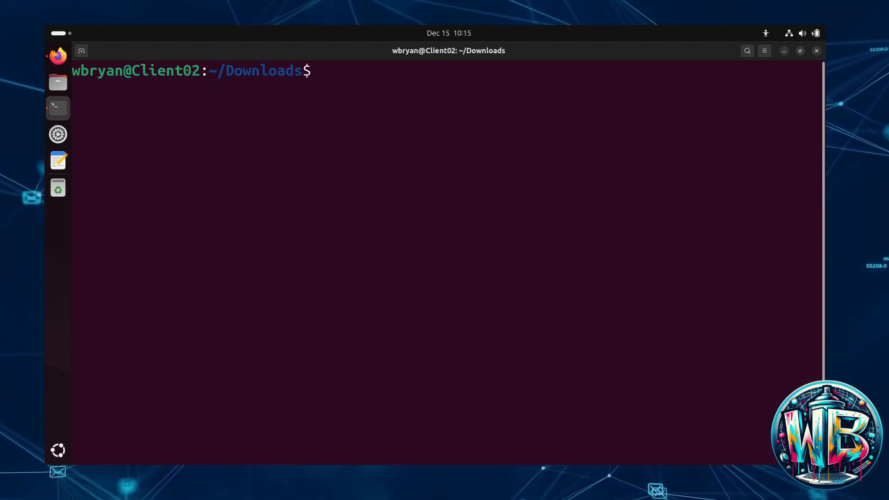
pyautogui.click(58, 449)
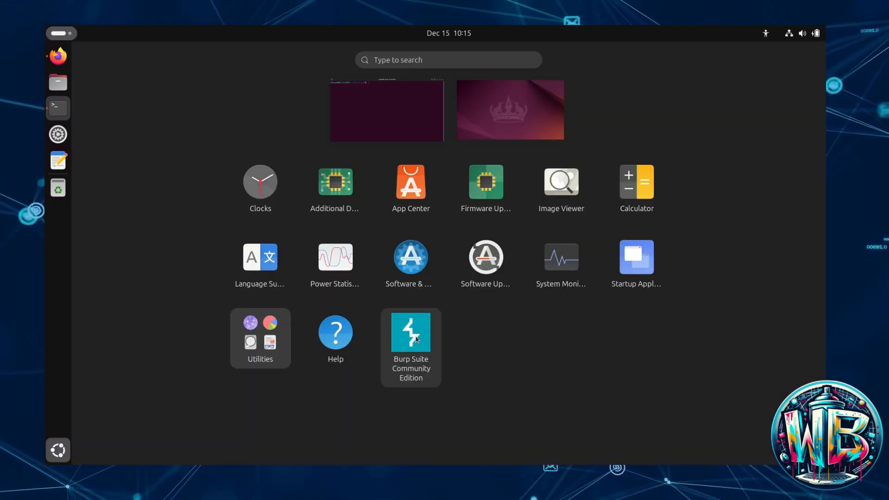
pyautogui.click(419, 367)
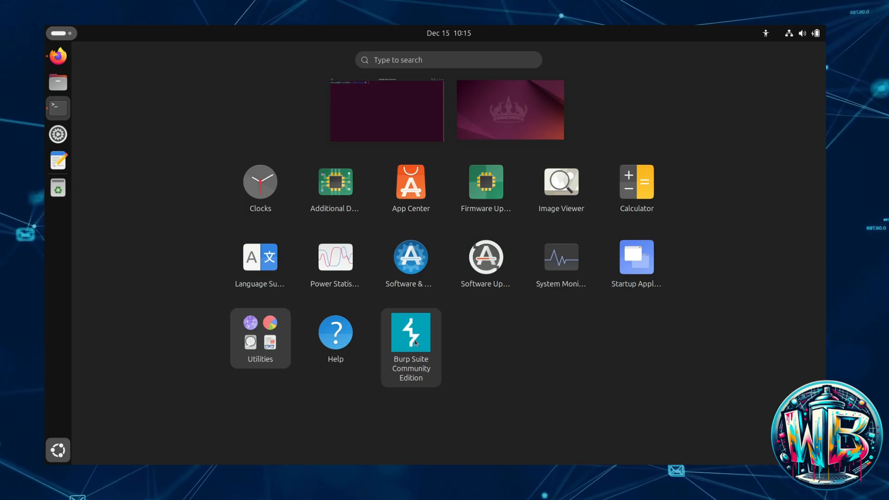
pyautogui.rightClick(416, 342)
pyautogui.click(447, 362)
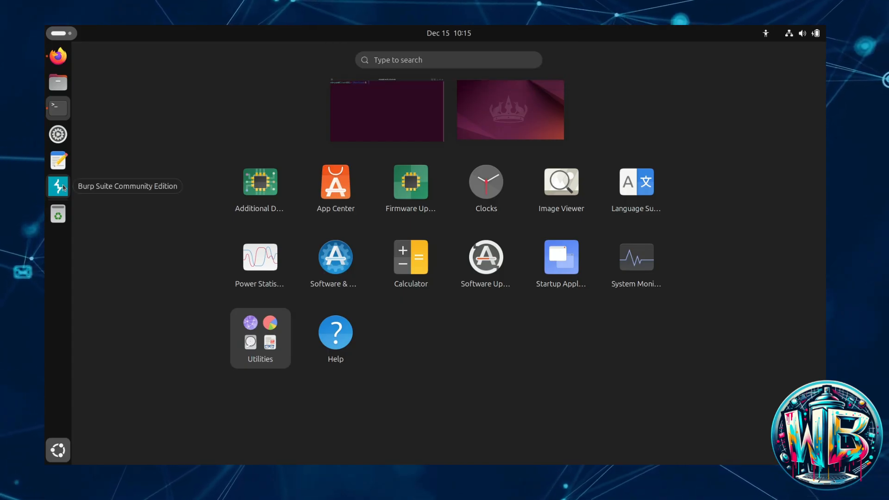
# Step: Launch Burp Suite Community Edition, accept its terms and start a temporary in-memory project with Burp defaults
pyautogui.click(64, 187)
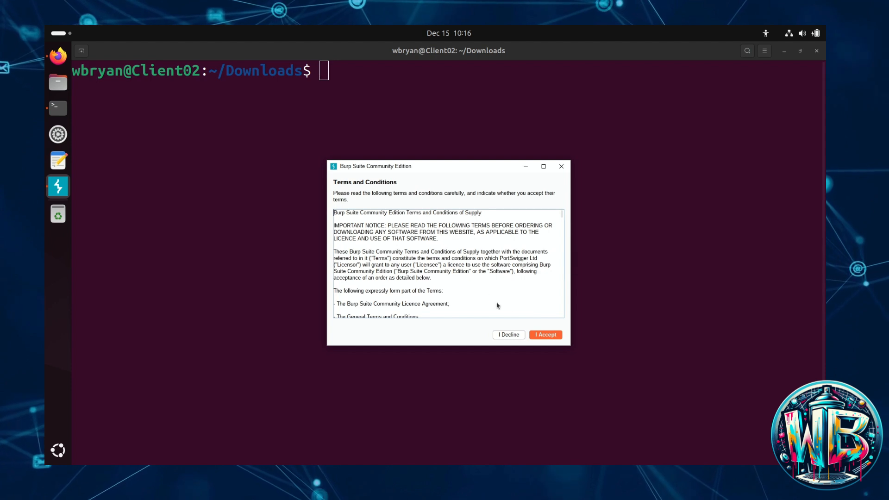
pyautogui.click(543, 335)
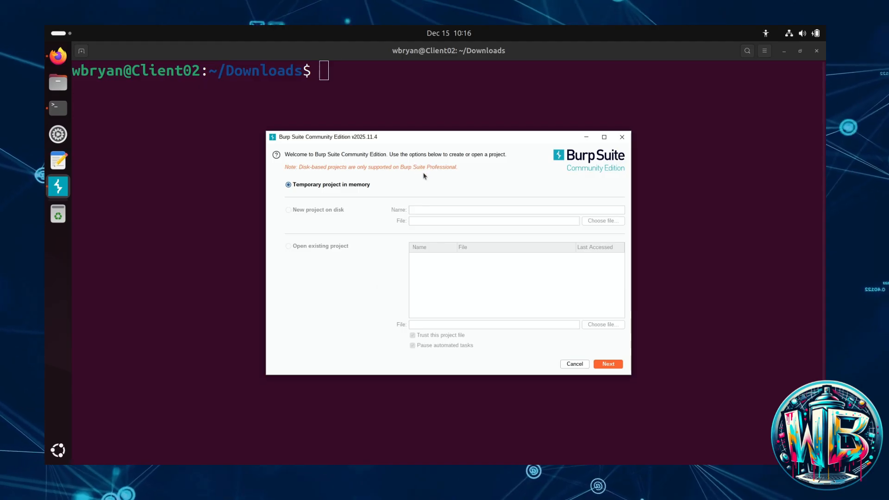
pyautogui.click(609, 365)
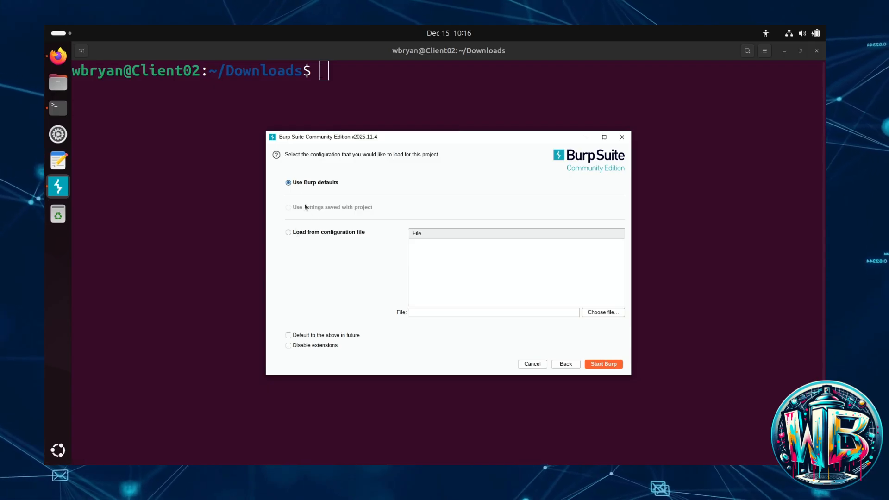
pyautogui.click(603, 365)
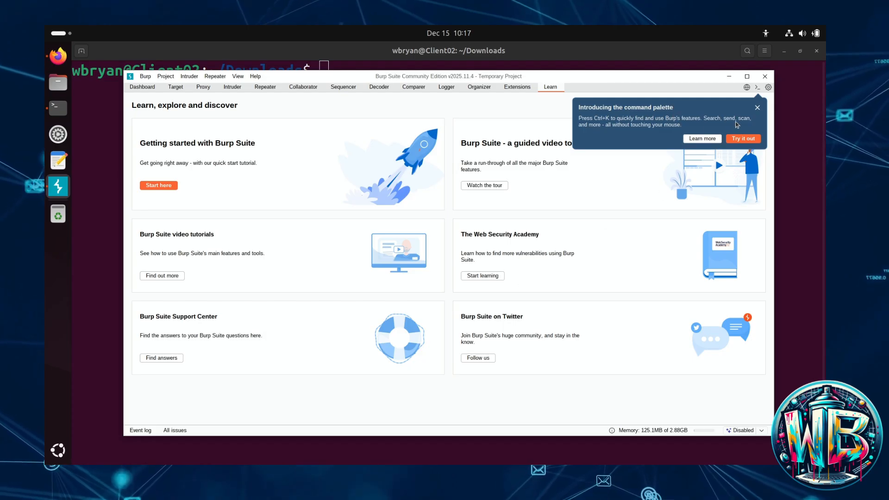
# Step: Dismiss the command palette introduction and show Burp's Proxy tool with its Intercept view
pyautogui.click(758, 110)
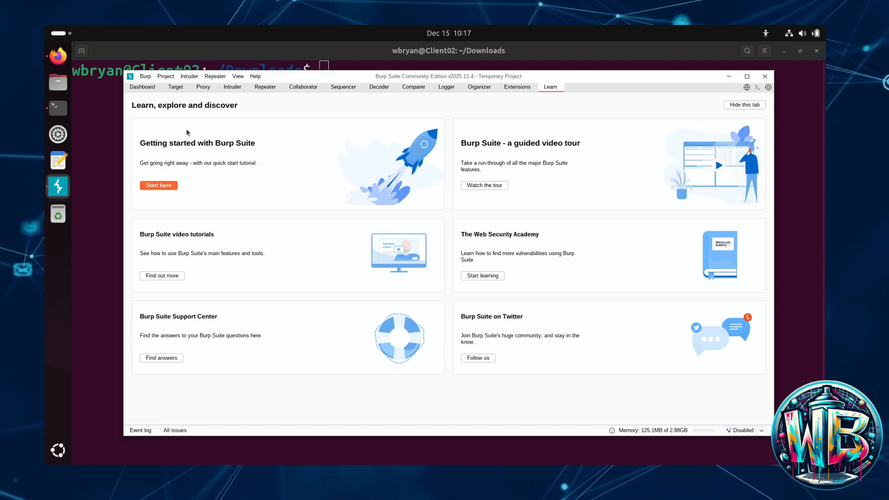
pyautogui.click(204, 90)
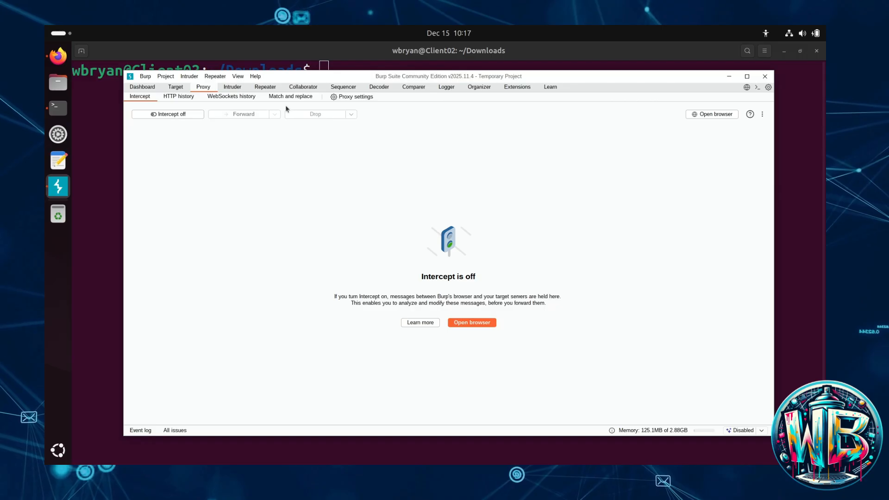
# Step: In the Proxy settings, enable the Request, HTTP method and URL rules for request interception
pyautogui.click(359, 98)
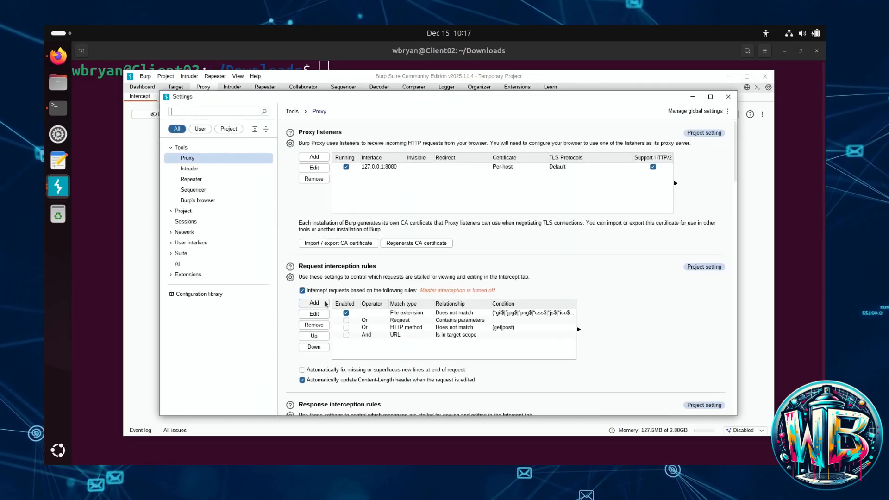
pyautogui.click(370, 166)
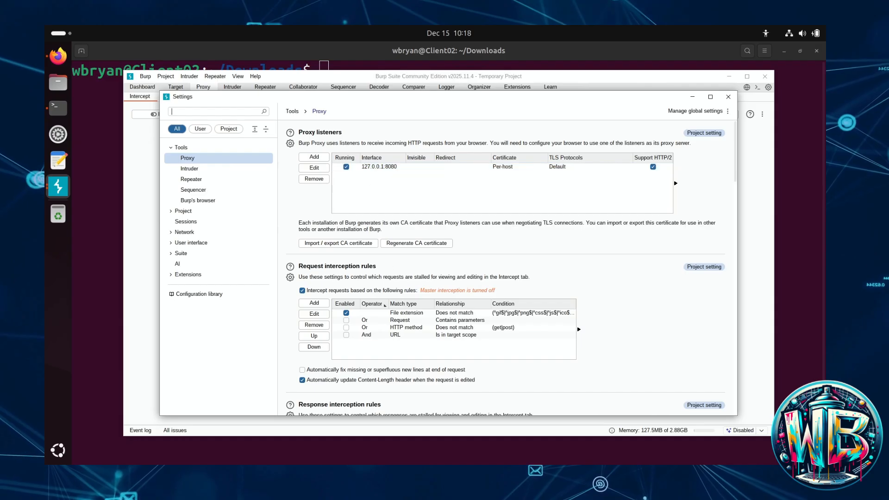
pyautogui.scroll(-1, 308, 269)
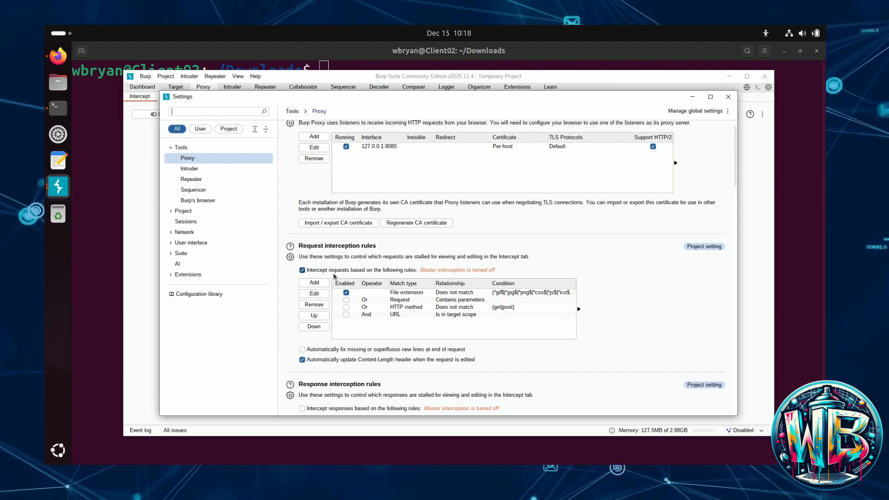
pyautogui.click(346, 300)
pyautogui.click(346, 307)
pyautogui.click(346, 315)
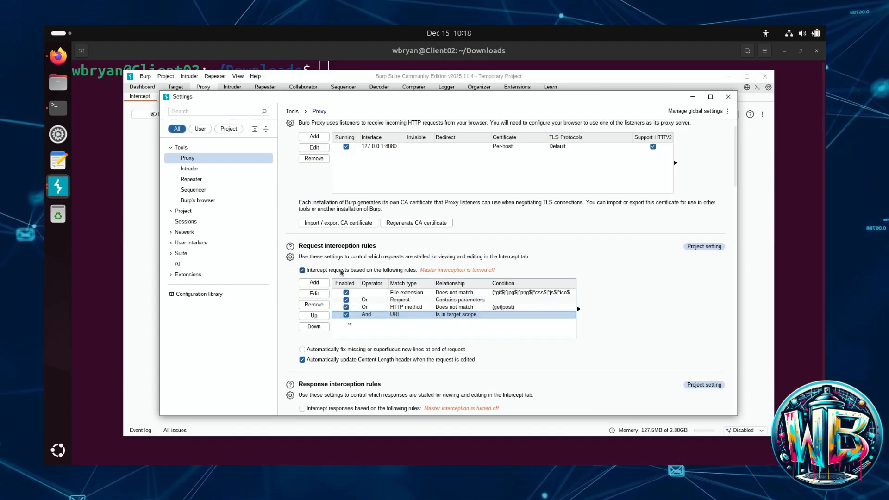
pyautogui.scroll(2, 345, 259)
pyautogui.scroll(-2, 338, 257)
pyautogui.scroll(2, 327, 274)
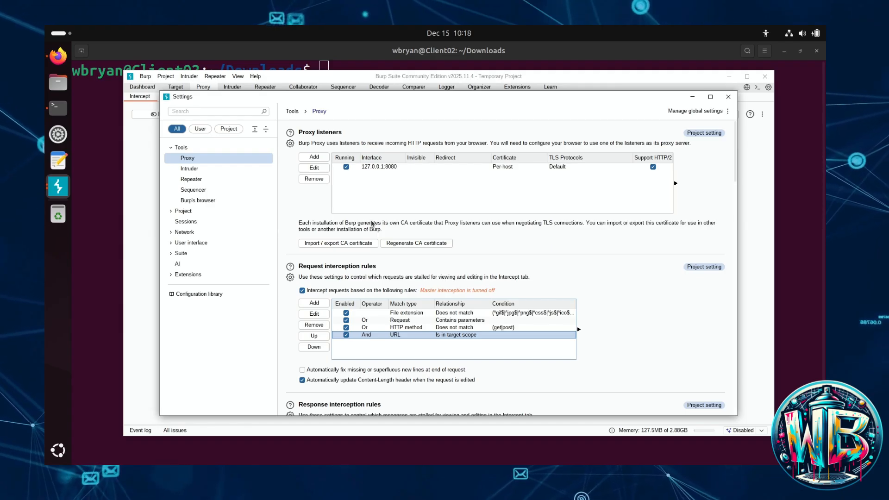
# Step: Export Burp's CA certificate in DER format to the home folder as BurpBrowser, and close the settings
pyautogui.click(333, 246)
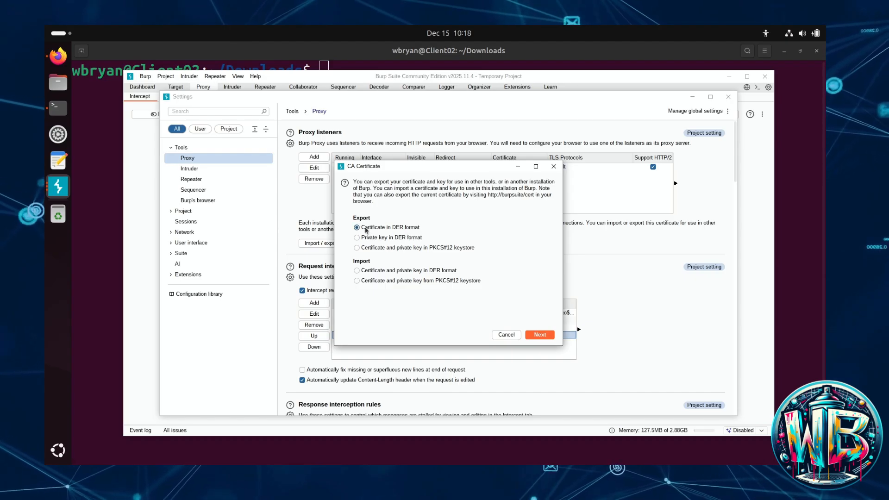
pyautogui.click(540, 335)
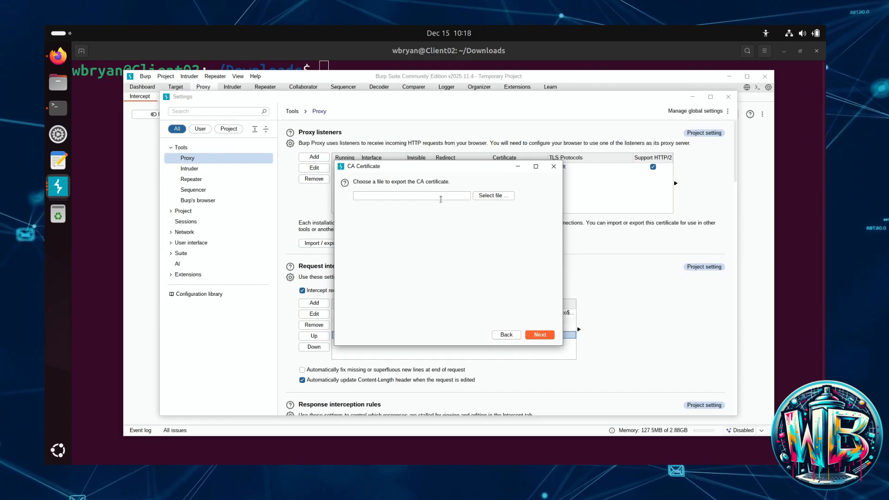
pyautogui.click(396, 195)
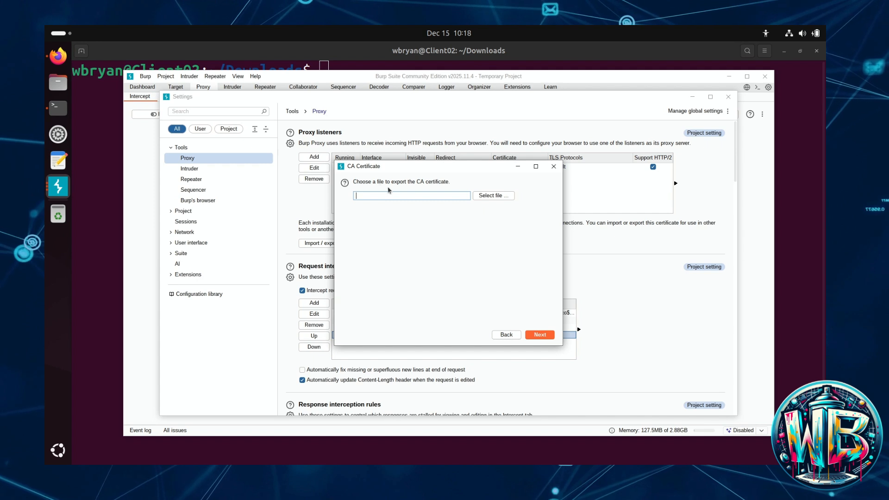
pyautogui.click(492, 196)
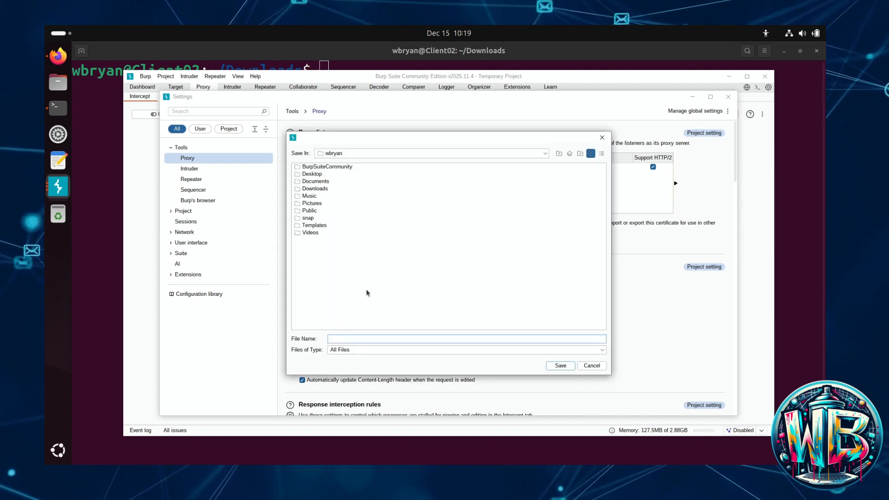
pyautogui.click(313, 182)
pyautogui.click(352, 340)
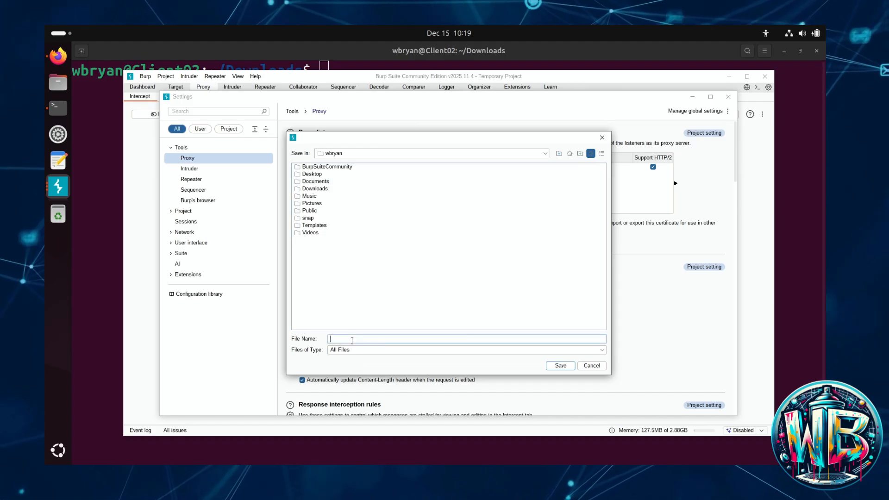
pyautogui.write('Burp')
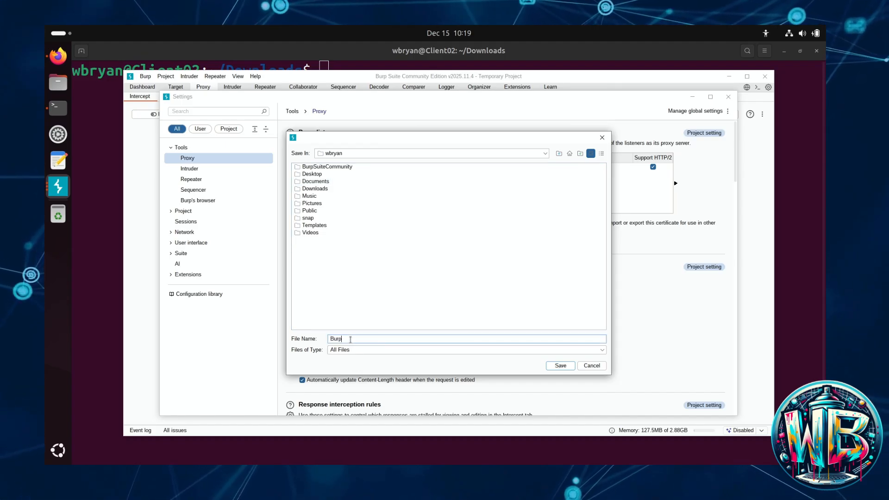
pyautogui.write('Browser')
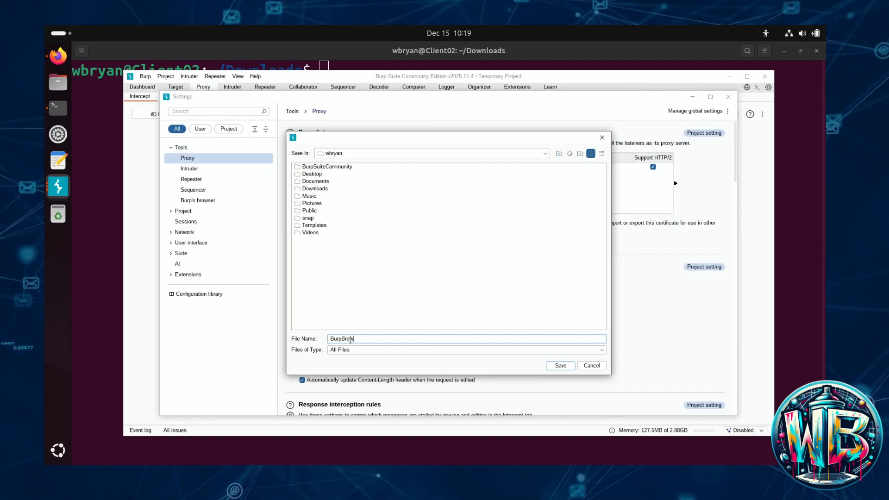
pyautogui.click(557, 365)
pyautogui.click(546, 335)
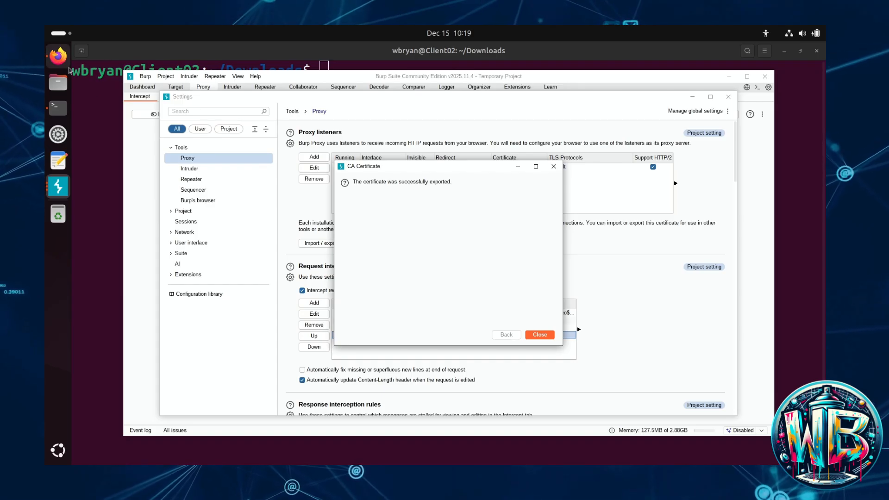
pyautogui.click(540, 335)
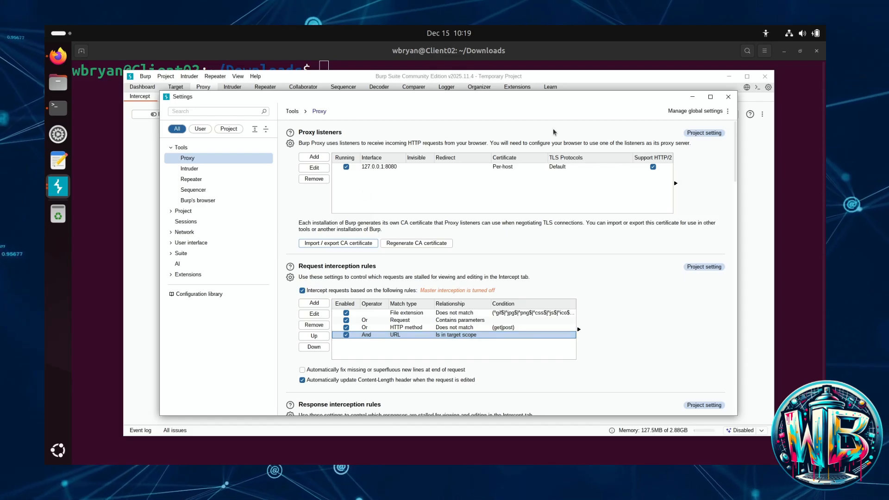
pyautogui.click(728, 99)
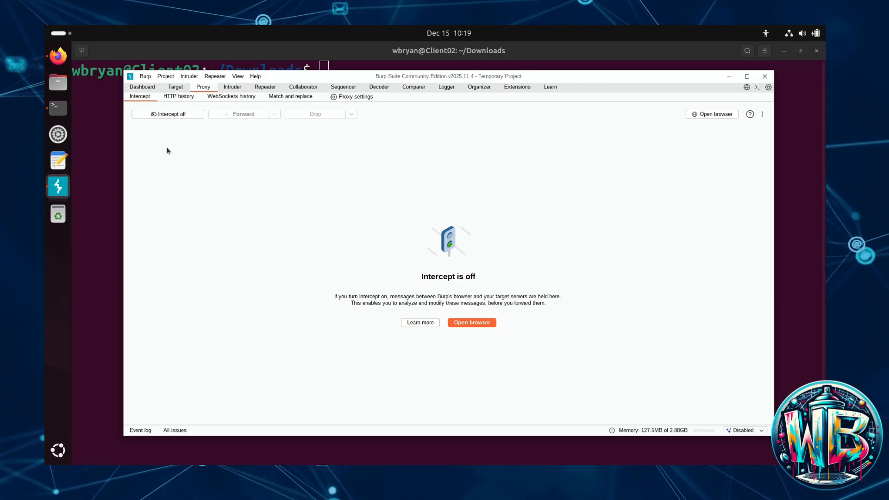
# Step: Switch to Firefox and open the Certificate Manager from its Privacy & Security settings
pyautogui.click(59, 62)
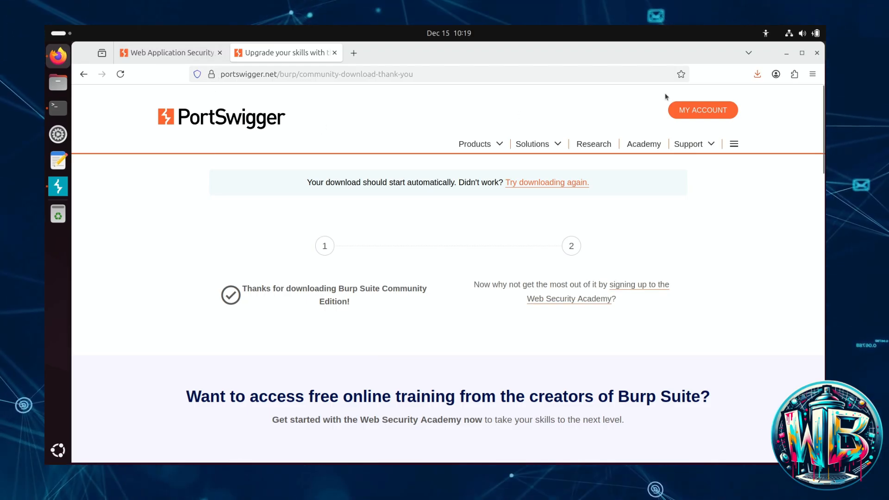
pyautogui.click(811, 75)
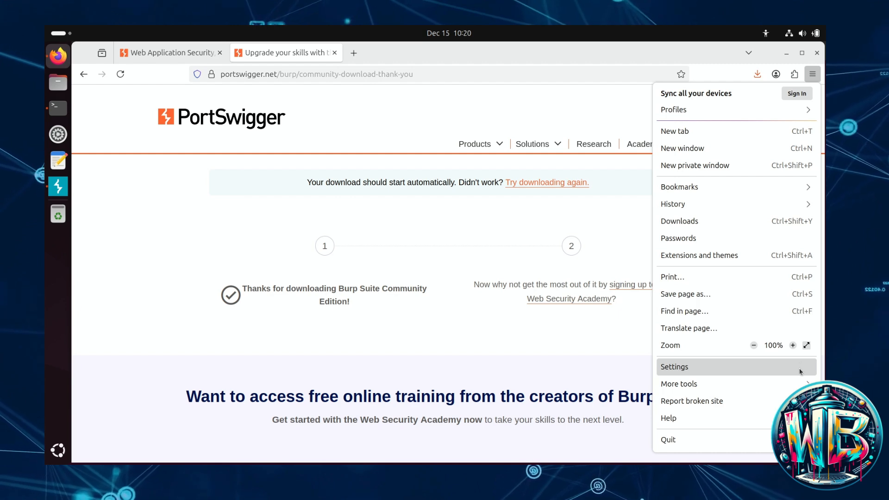
pyautogui.click(694, 369)
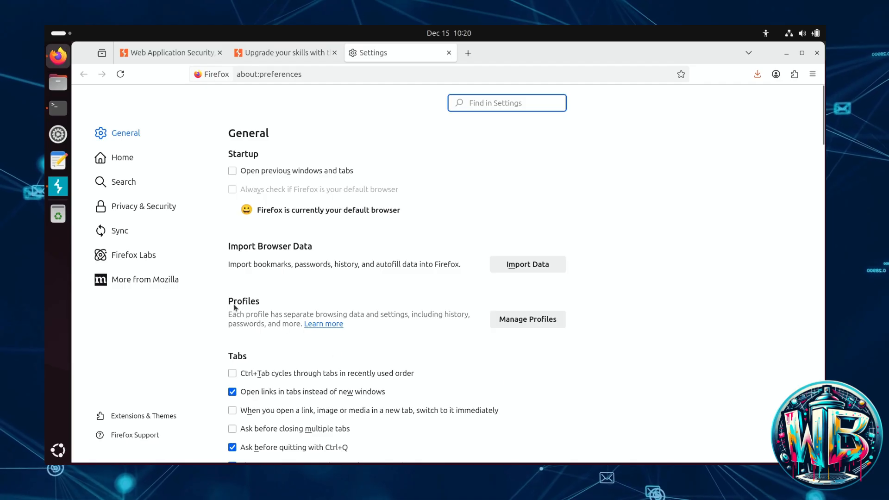
pyautogui.click(131, 207)
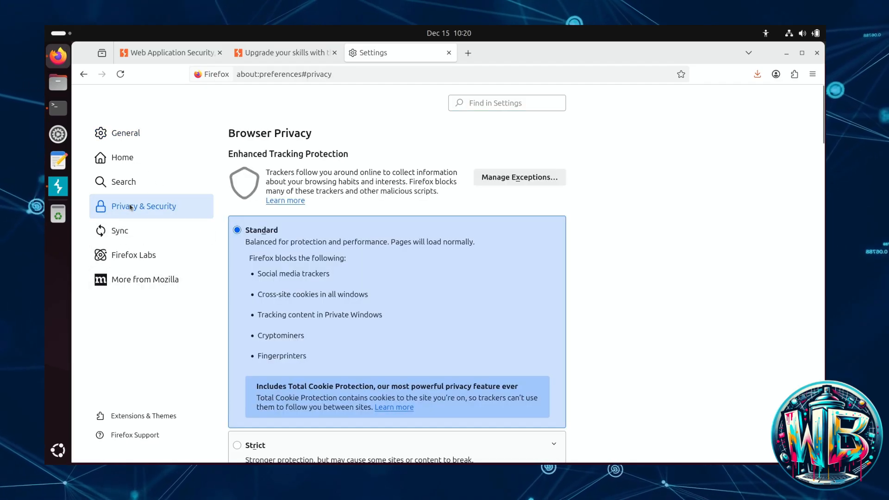
pyautogui.scroll(-7, 397, 218)
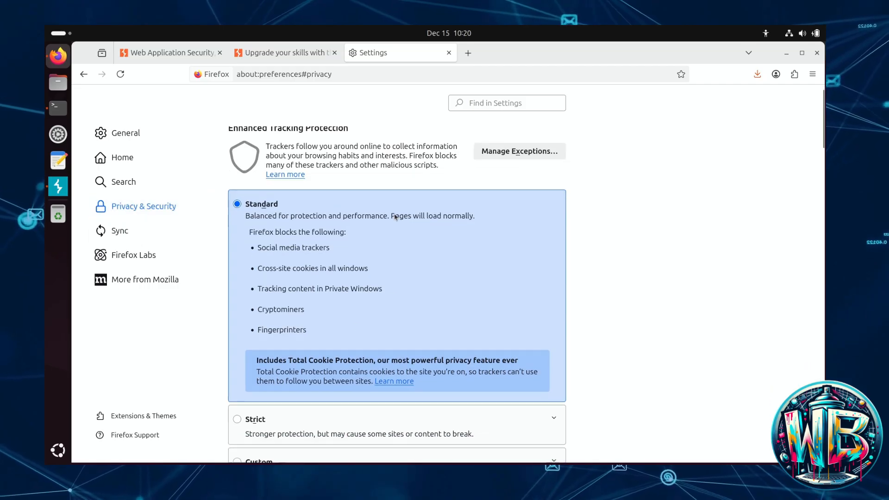
pyautogui.scroll(-2, 396, 218)
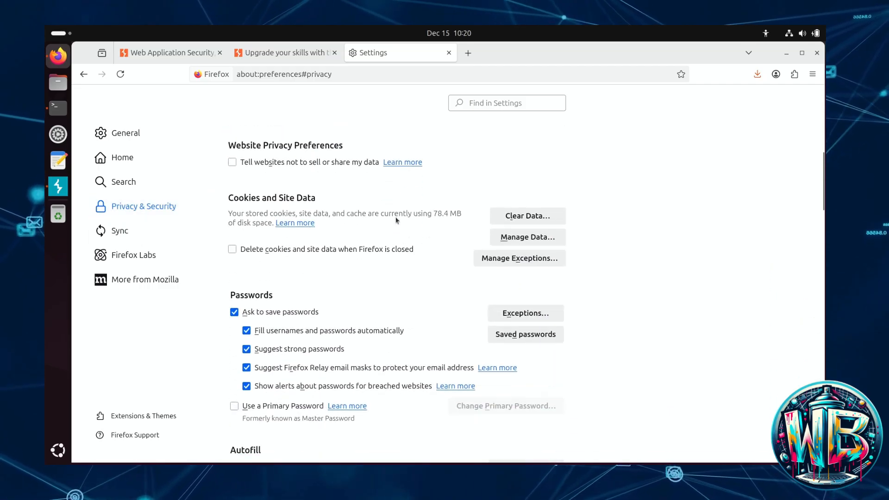
pyautogui.scroll(-20, 397, 221)
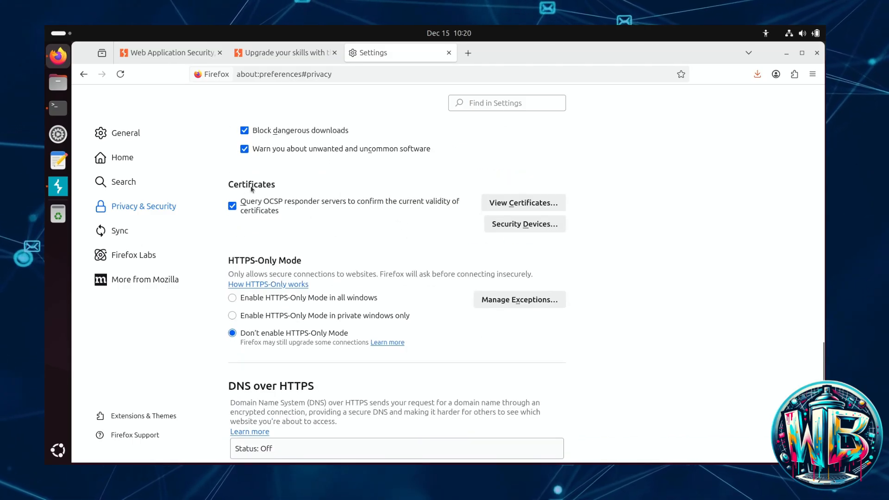
pyautogui.click(532, 209)
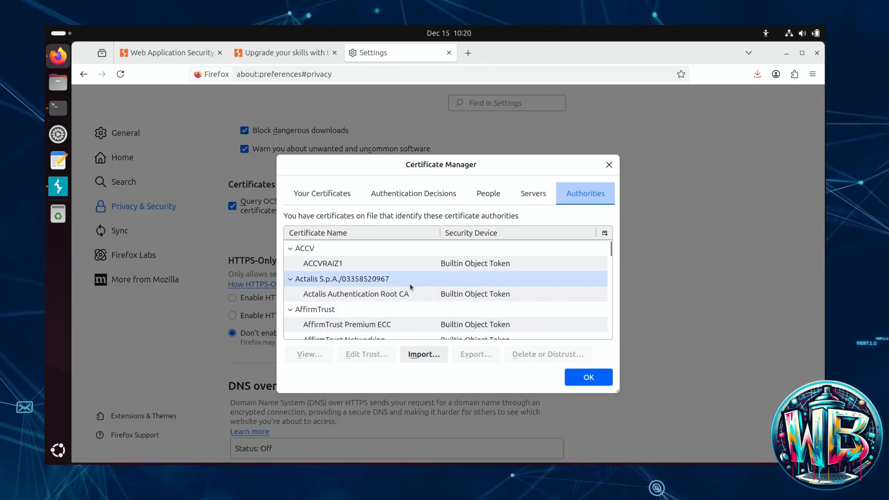
# Step: Import BurpBrowser from the home folder as a certificate authority, showing all file types and trusting it to identify websites
pyautogui.click(417, 357)
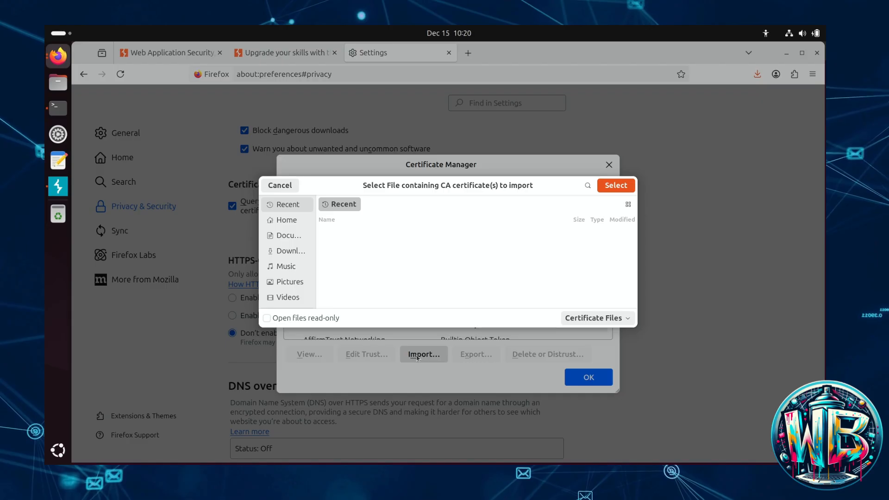
pyautogui.click(280, 236)
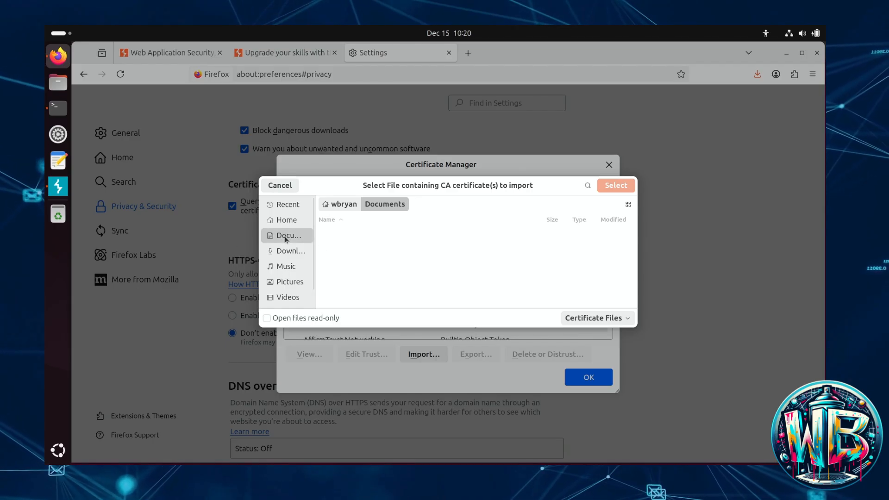
pyautogui.click(592, 320)
pyautogui.click(593, 355)
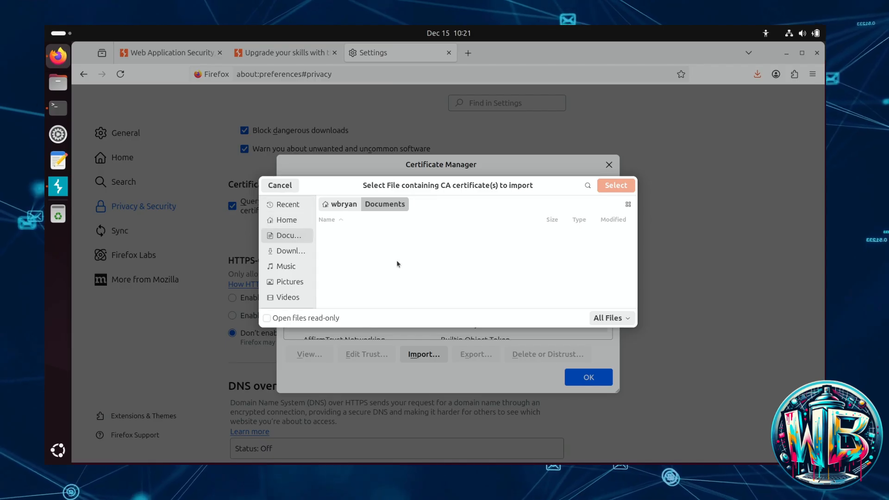
pyautogui.click(284, 222)
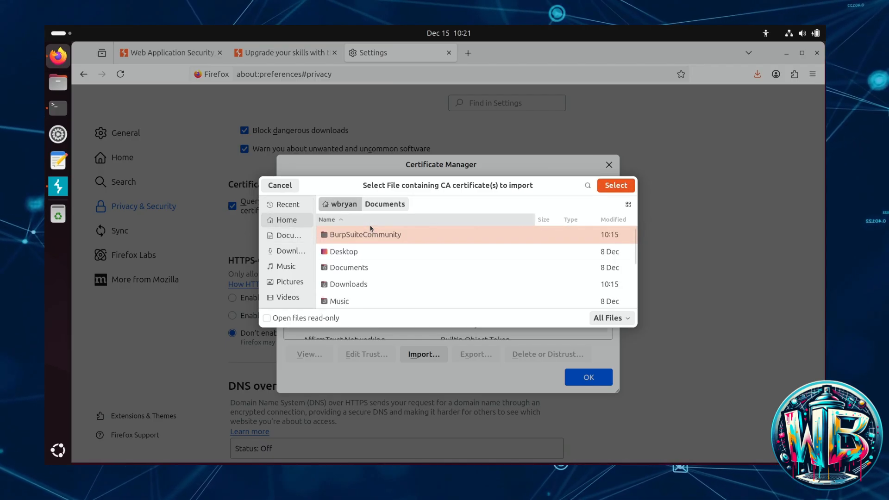
pyautogui.scroll(-3, 371, 232)
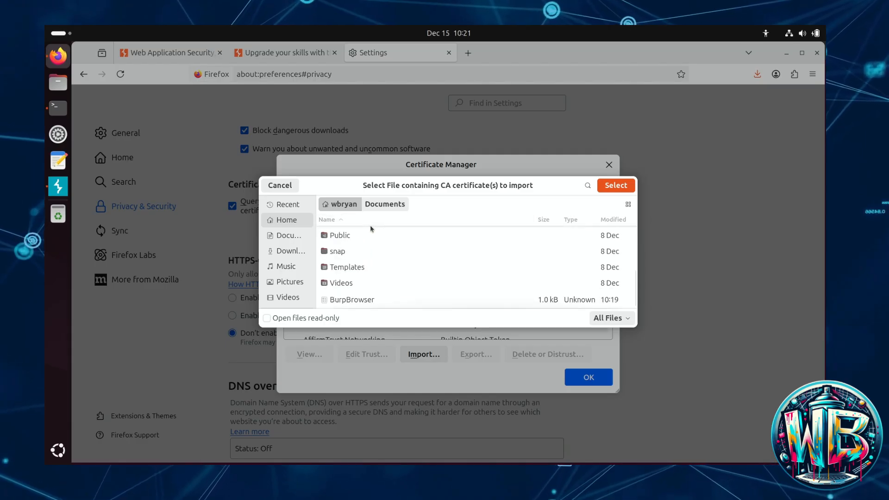
pyautogui.click(345, 301)
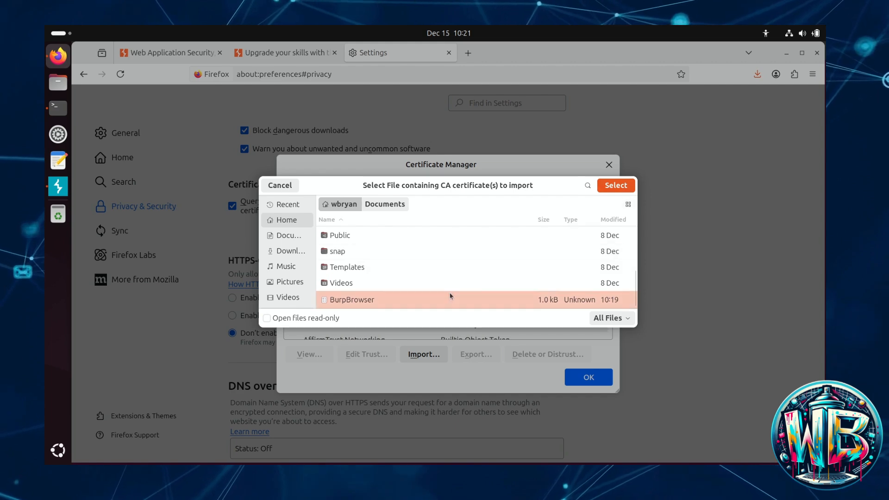
pyautogui.click(616, 185)
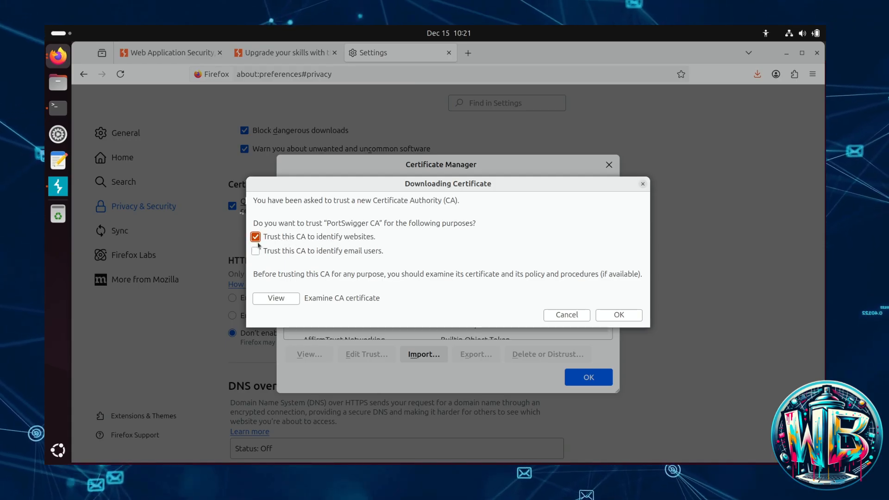
pyautogui.click(620, 315)
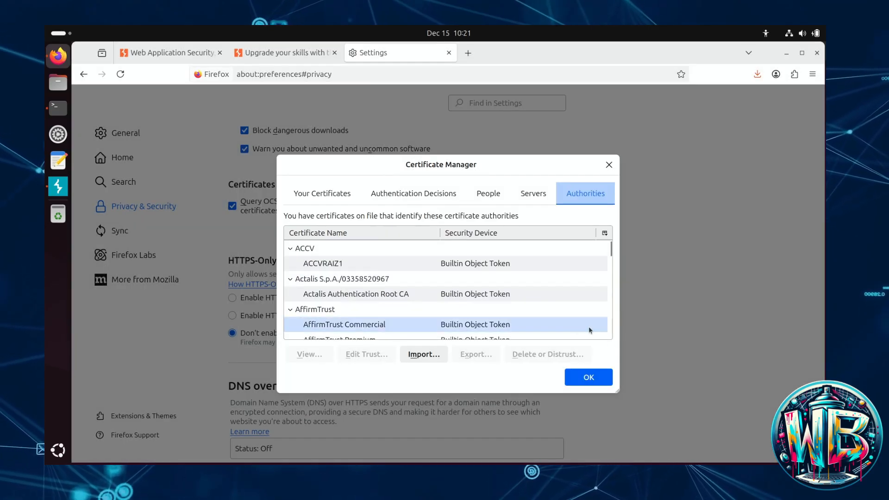
pyautogui.click(589, 377)
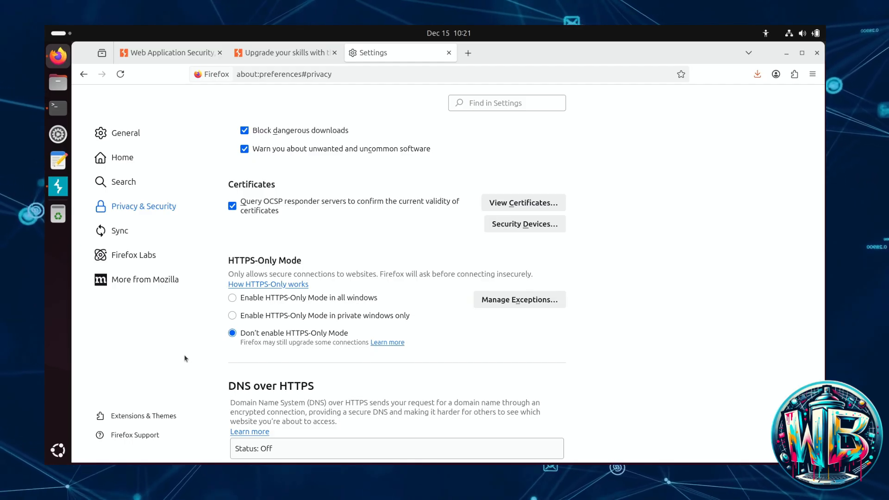
# Step: Switch to the terminal, change from Downloads to the home directory and clear the screen
pyautogui.click(64, 116)
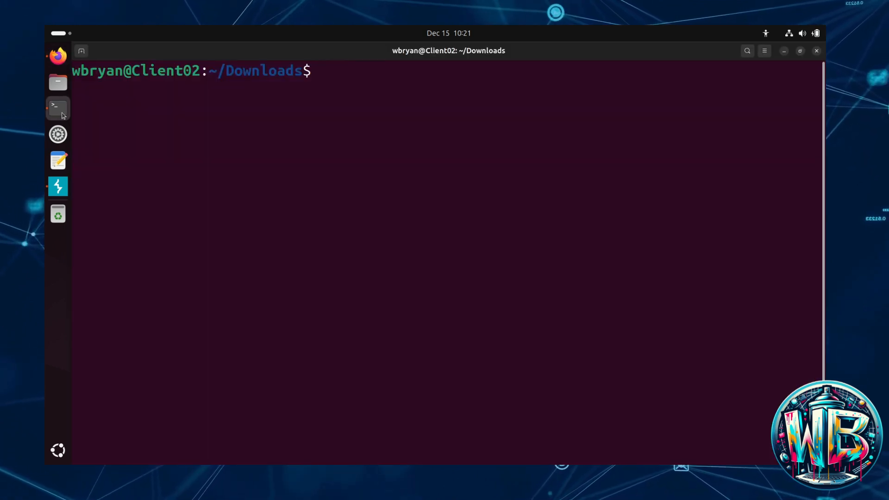
pyautogui.write('cd')
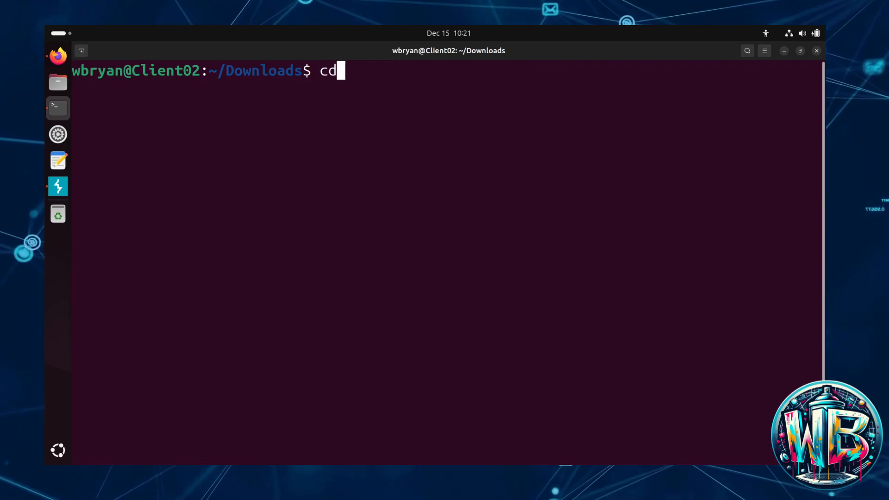
pyautogui.write(' ~')
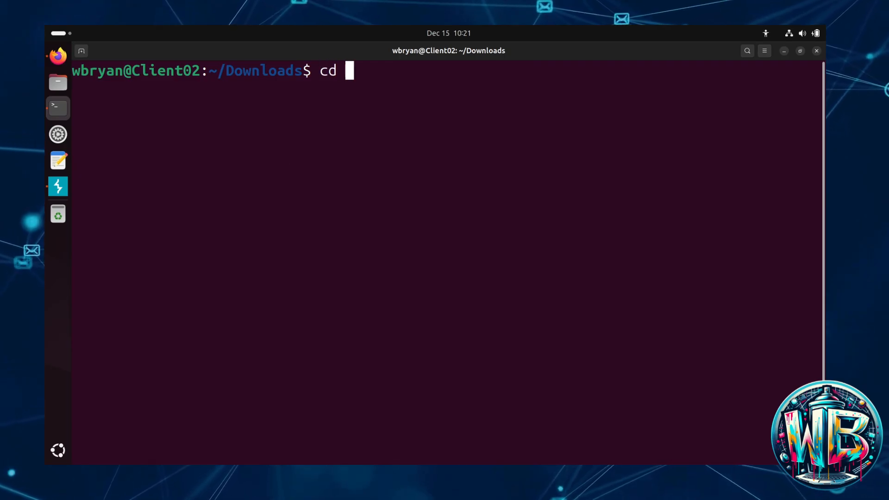
pyautogui.press('Return')
pyautogui.press('Return')
pyautogui.press('Return')
pyautogui.press('Return')
pyautogui.press('Return')
pyautogui.write('clear')
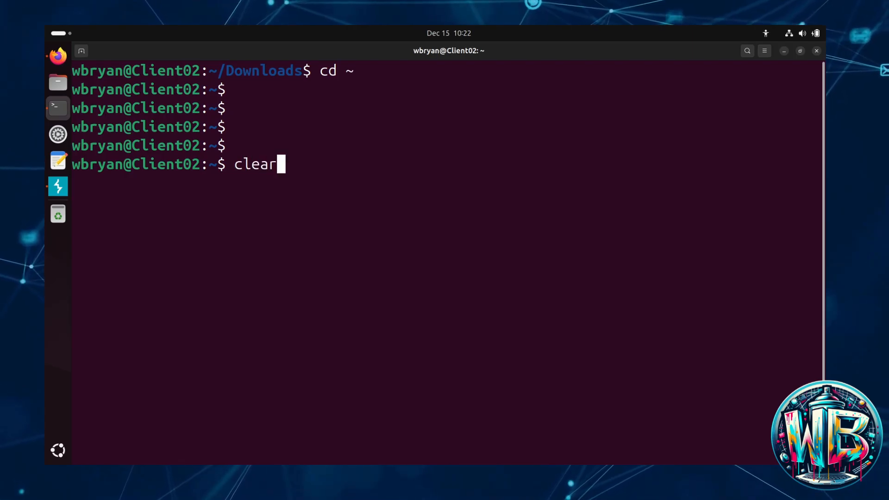
pyautogui.press('Return')
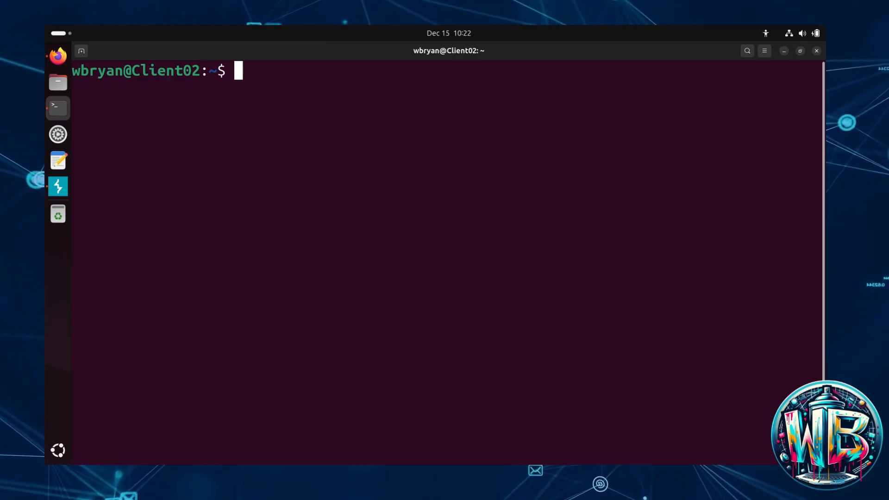
# Step: List the home directory's contents and change into the BurpSuiteCommunity folder
pyautogui.write('ls')
pyautogui.press('Return')
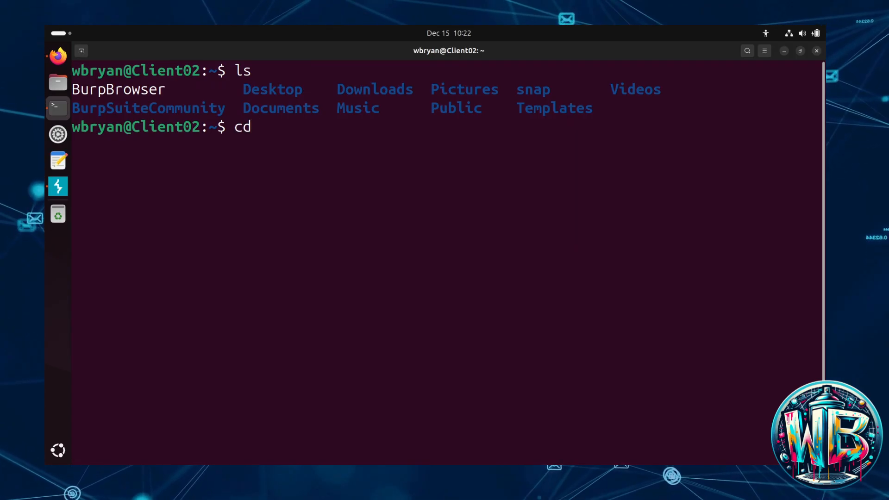
pyautogui.write('BurpS')
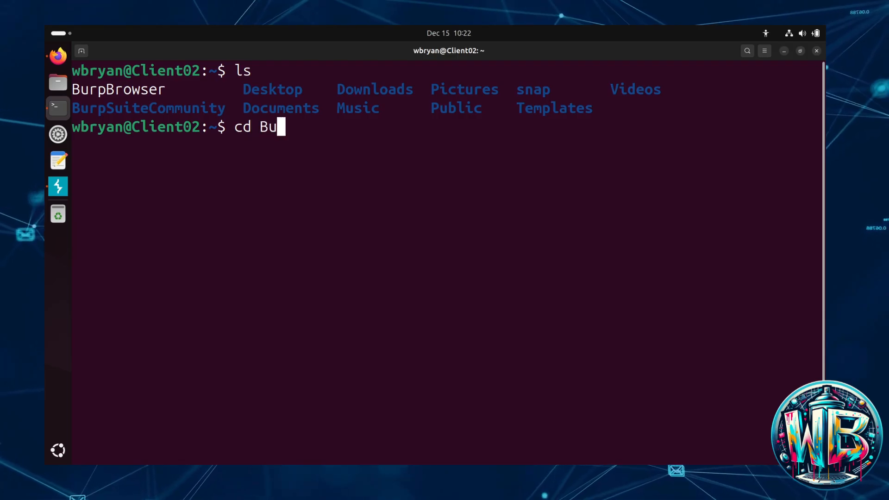
pyautogui.press('Tab')
pyautogui.press('Return')
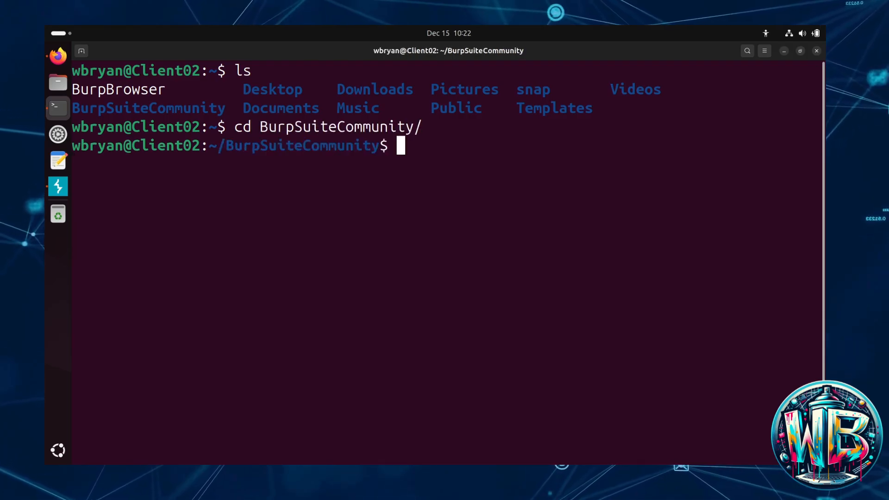
# Step: List the contents of BurpSuiteCommunity and change into its burpbrowser subfolder
pyautogui.write('ls')
pyautogui.press('Return')
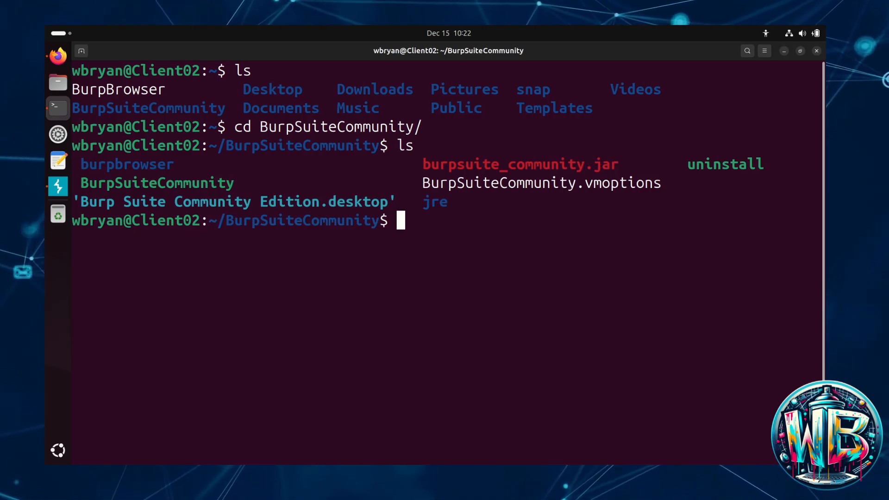
pyautogui.write('cd ')
pyautogui.write('biur')
pyautogui.press('BackSpace')
pyautogui.press('BackSpace')
pyautogui.press('BackSpace')
pyautogui.write('urpbrowser/')
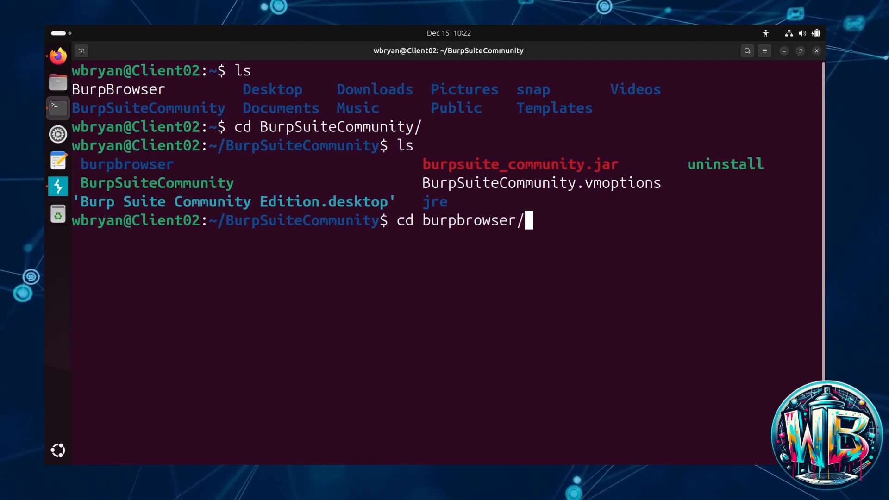
pyautogui.press('Return')
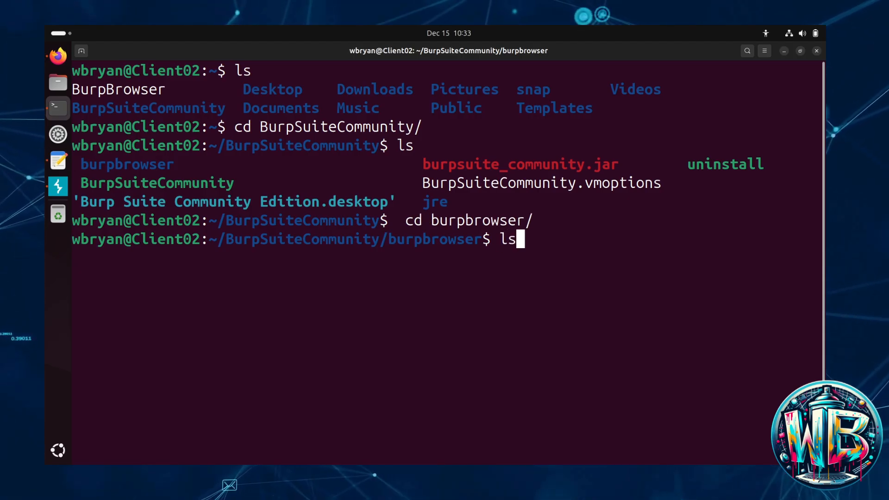
# Step: List the burpbrowser folder, glance at the draft commands in Text Editor, and change into the 143.0.7499.40 folder in the terminal
pyautogui.press('Return')
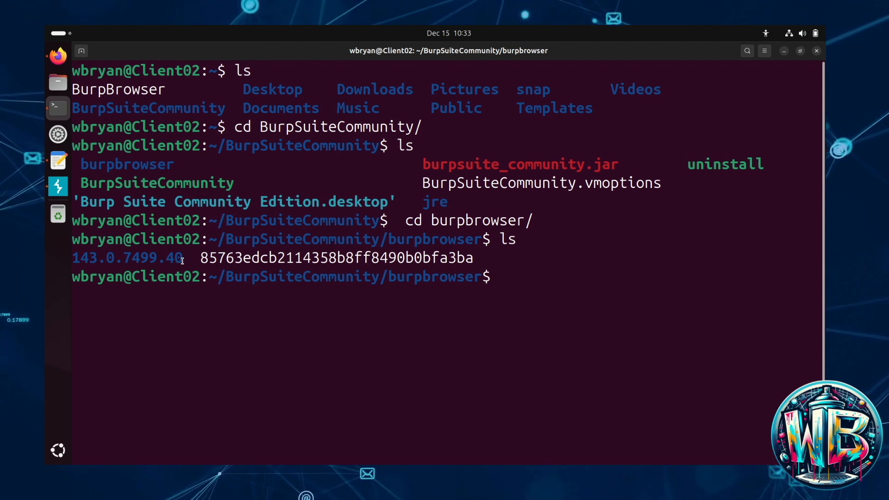
pyautogui.moveTo(179, 259); pyautogui.dragTo(71, 255)
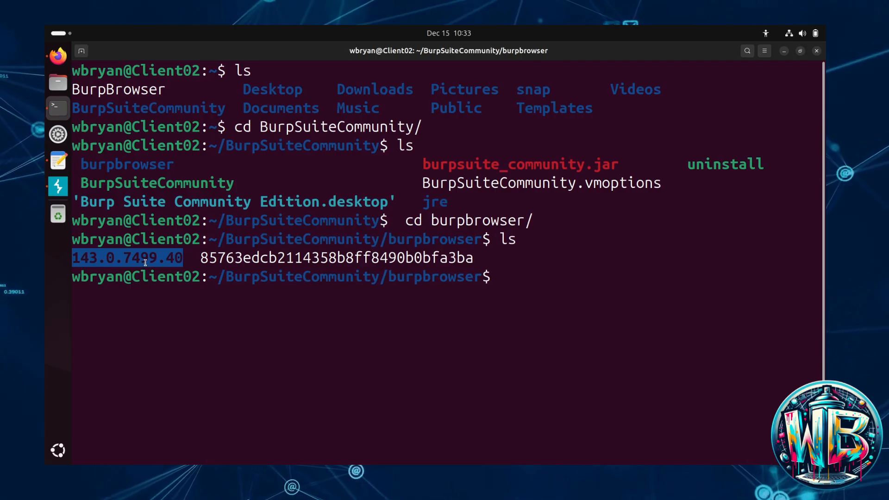
pyautogui.click(532, 277)
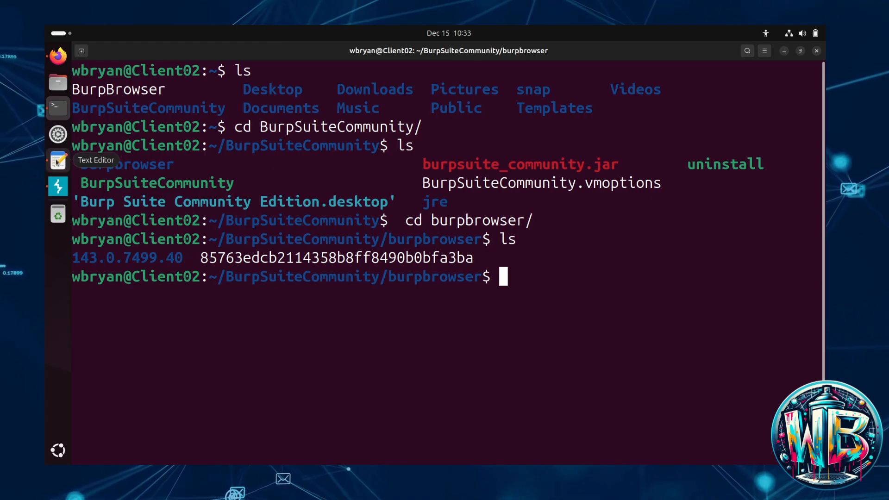
pyautogui.click(57, 161)
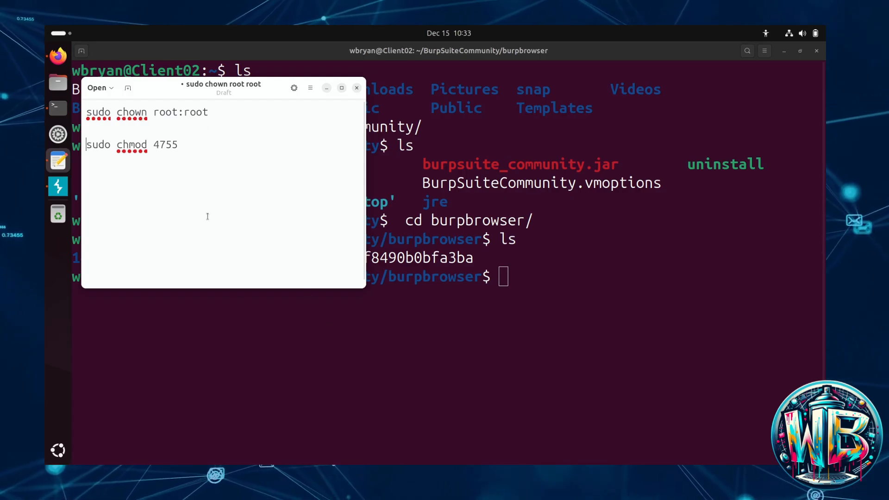
pyautogui.click(260, 344)
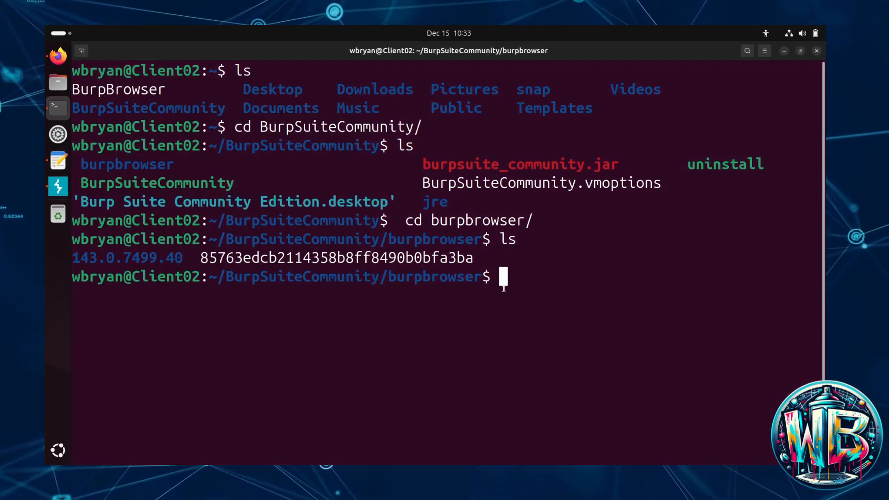
pyautogui.write('cd 1')
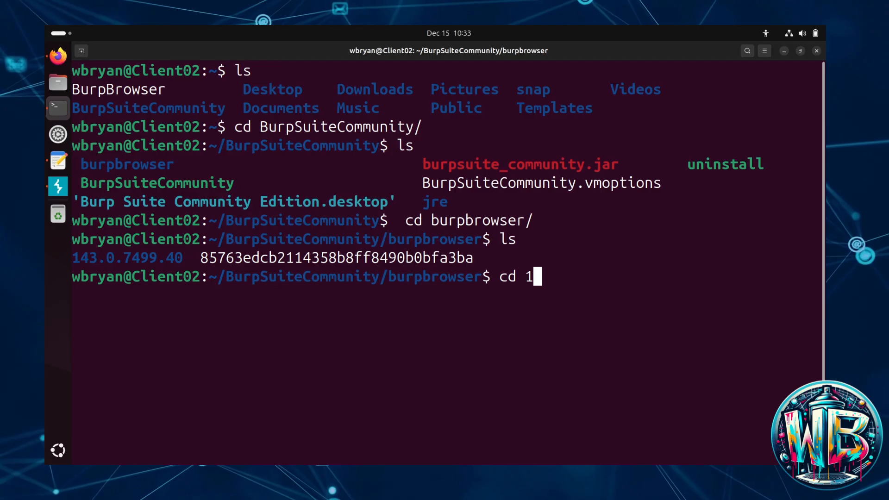
pyautogui.write('43.')
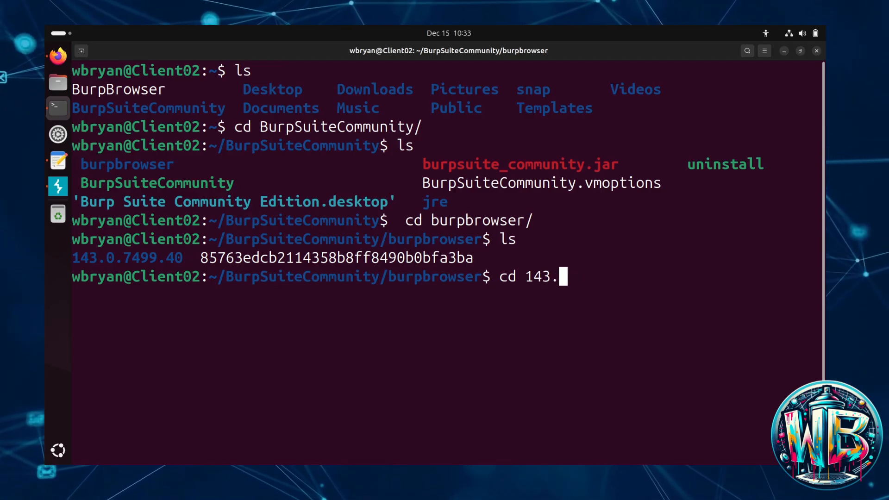
pyautogui.press('Tab')
pyautogui.press('Return')
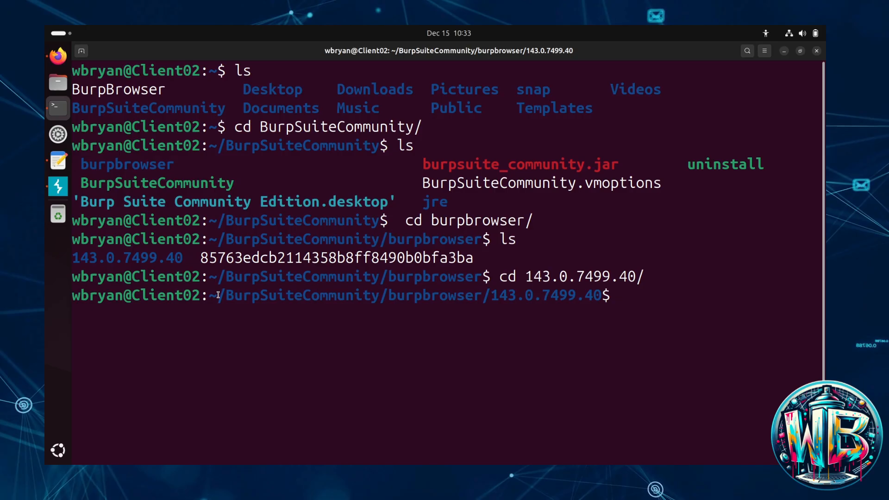
# Step: List the contents of the 143.0.7499.40 folder and locate the chrome-sandbox file
pyautogui.moveTo(211, 294); pyautogui.dragTo(604, 295)
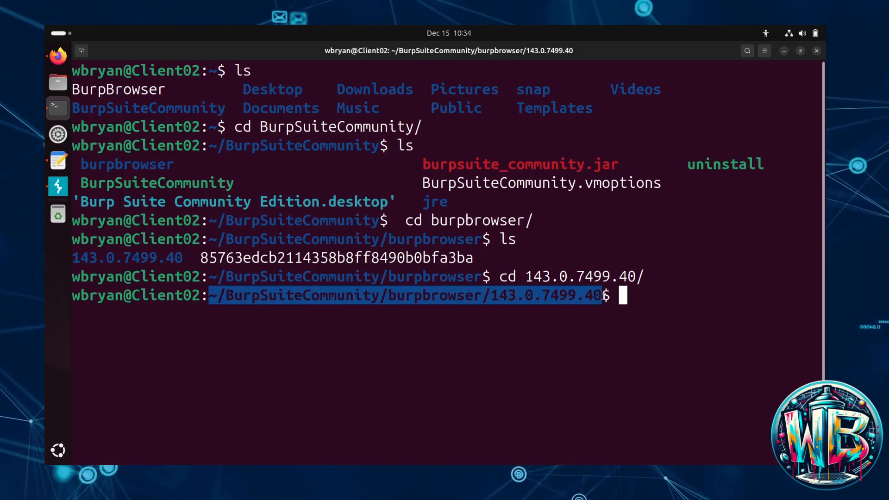
pyautogui.click(604, 295)
pyautogui.write('ls')
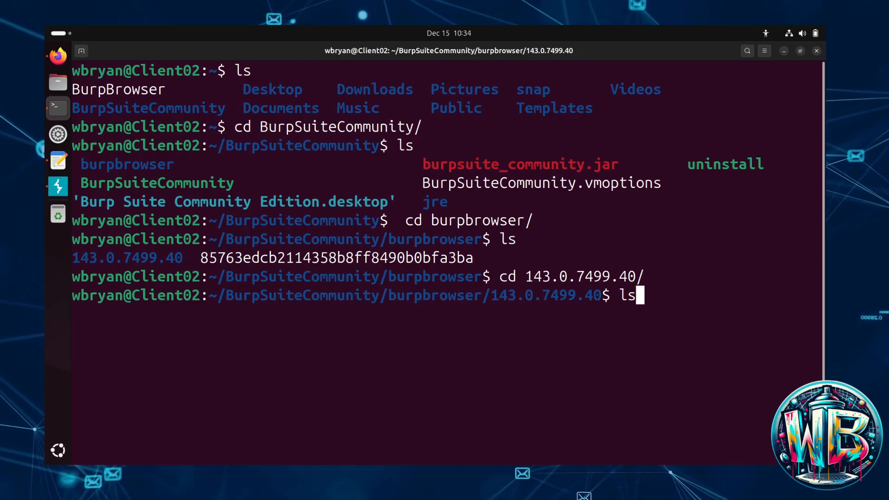
pyautogui.press('Return')
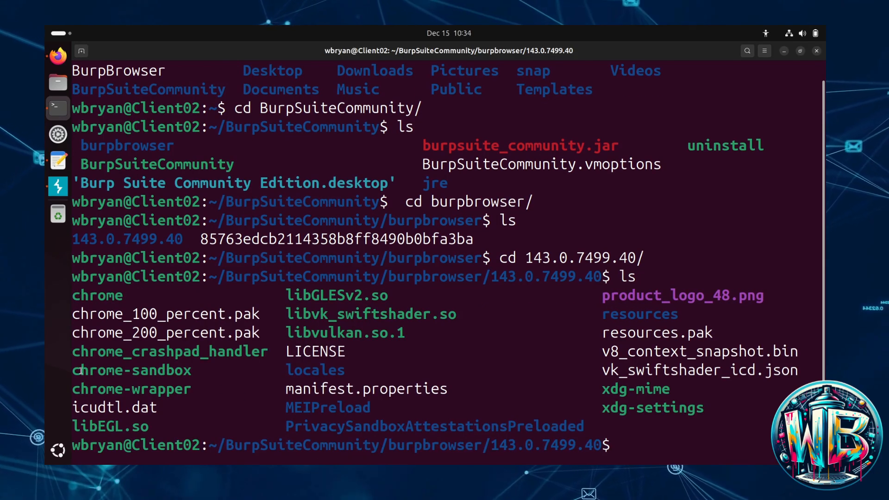
pyautogui.moveTo(74, 369); pyautogui.dragTo(192, 377)
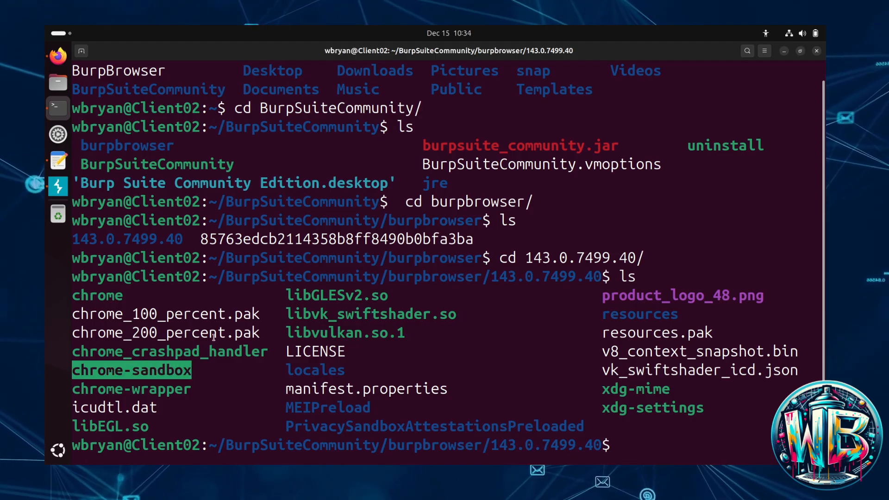
# Step: Copy the path ~/BurpSuiteCommunity/burpbrowser/143.0.7499.40 from the terminal and paste it after "sudo chown root:root" in the Text Editor draft
pyautogui.moveTo(213, 276); pyautogui.dragTo(599, 267)
pyautogui.rightClick(563, 279)
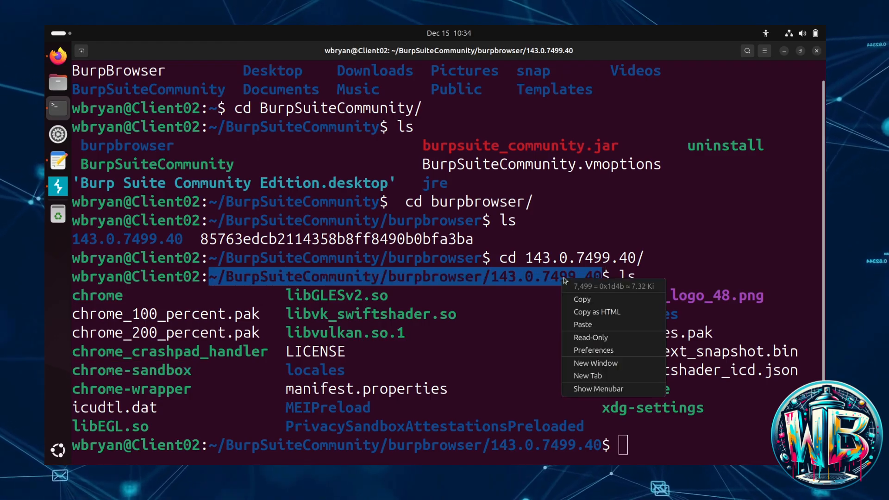
pyautogui.click(582, 299)
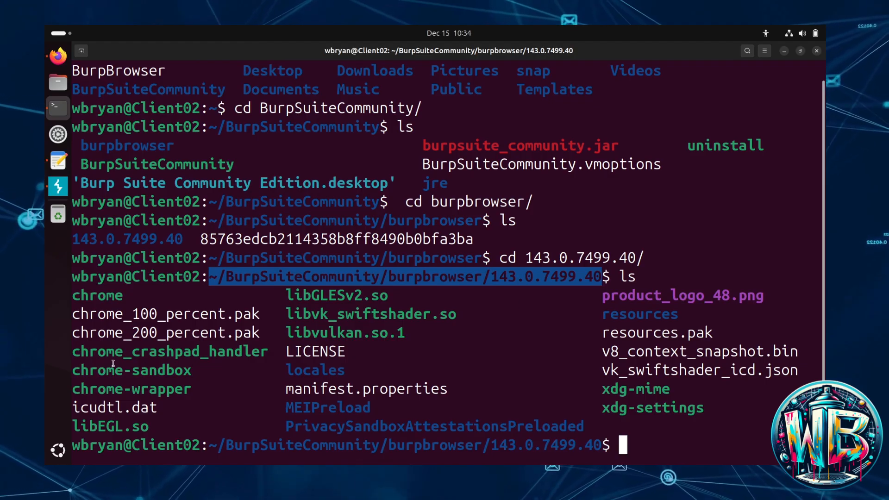
pyautogui.click(58, 161)
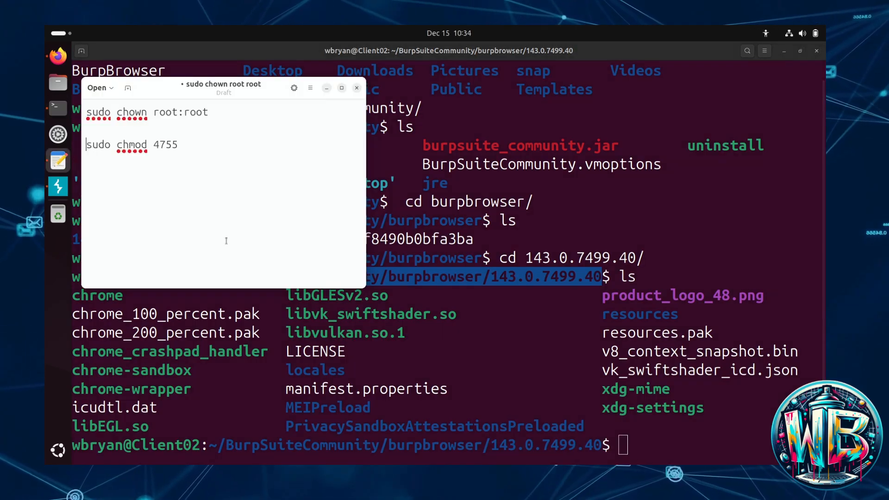
pyautogui.click(232, 111)
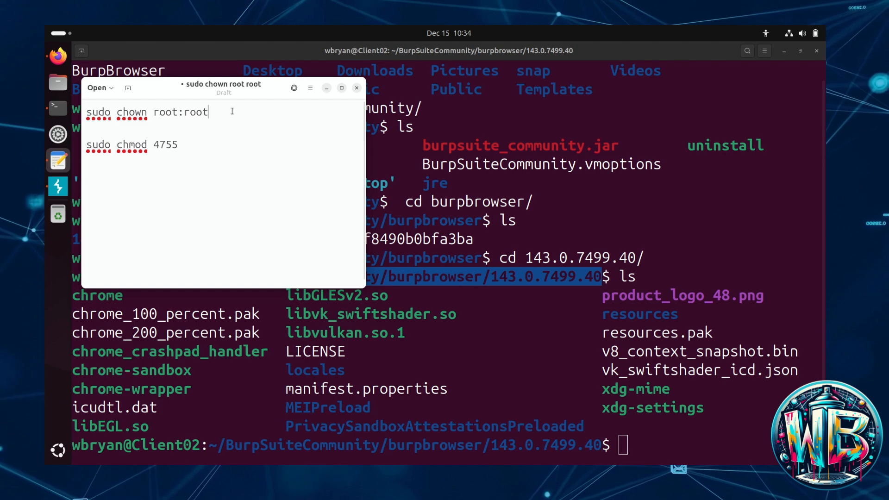
pyautogui.hotkey('ctrl', 'v')
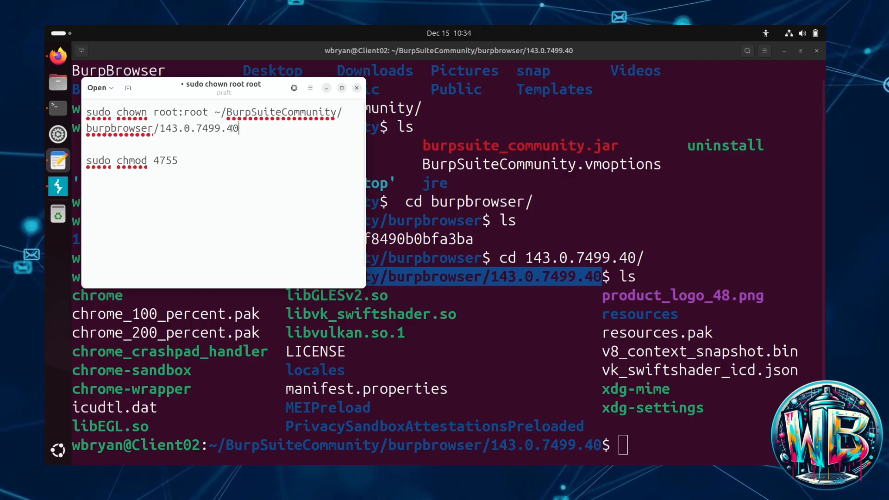
# Step: Append "/chrome-sandbox &&" to the chown command's path and remove the blank line before "sudo chmod 4755"
pyautogui.write('/')
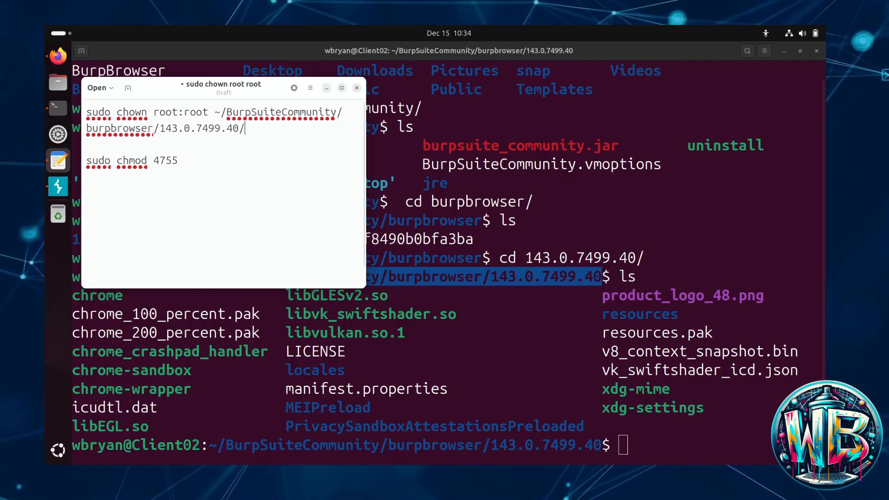
pyautogui.write('ch')
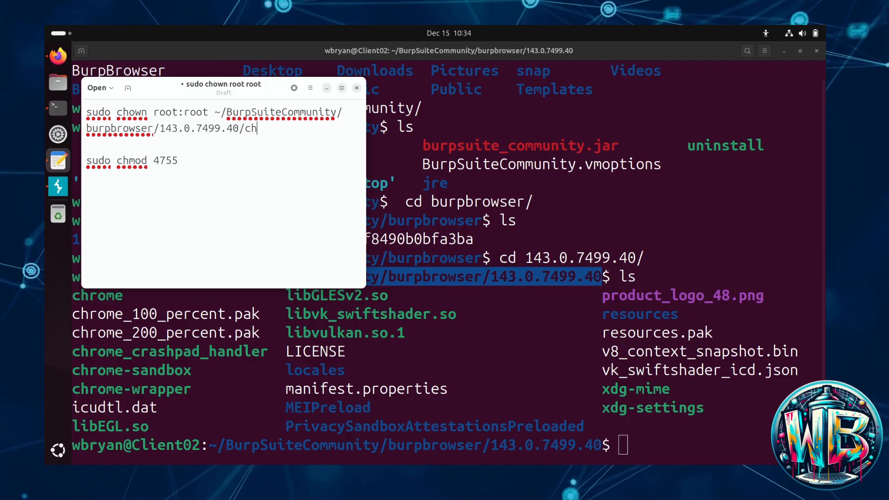
pyautogui.write('rome-s')
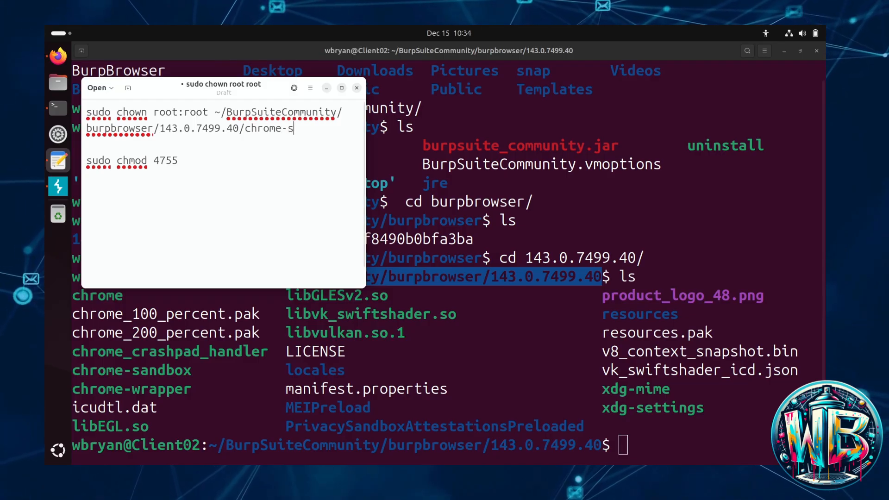
pyautogui.write('anbo')
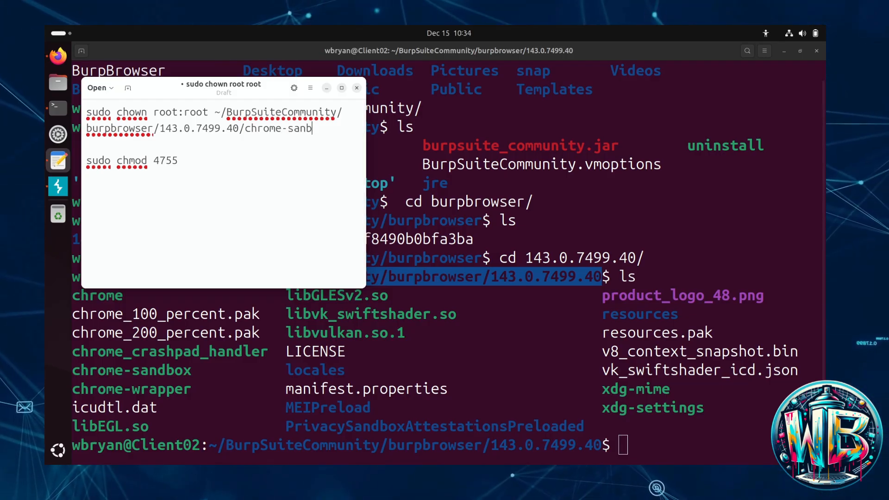
pyautogui.press('BackSpace')
pyautogui.press('BackSpace')
pyautogui.write('dbox')
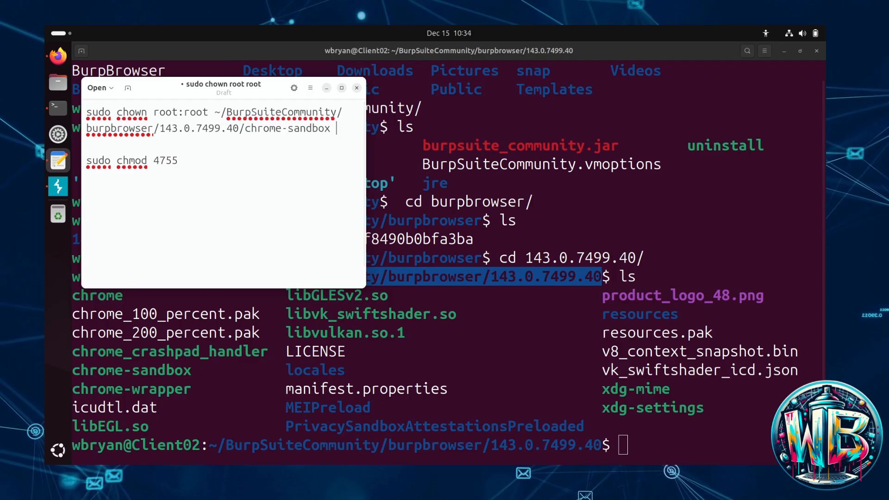
pyautogui.write(' &&')
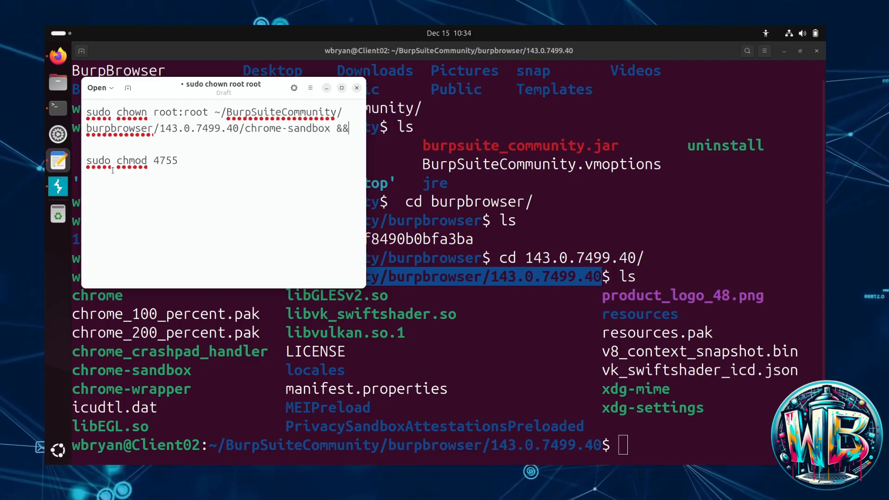
pyautogui.press('BackSpace')
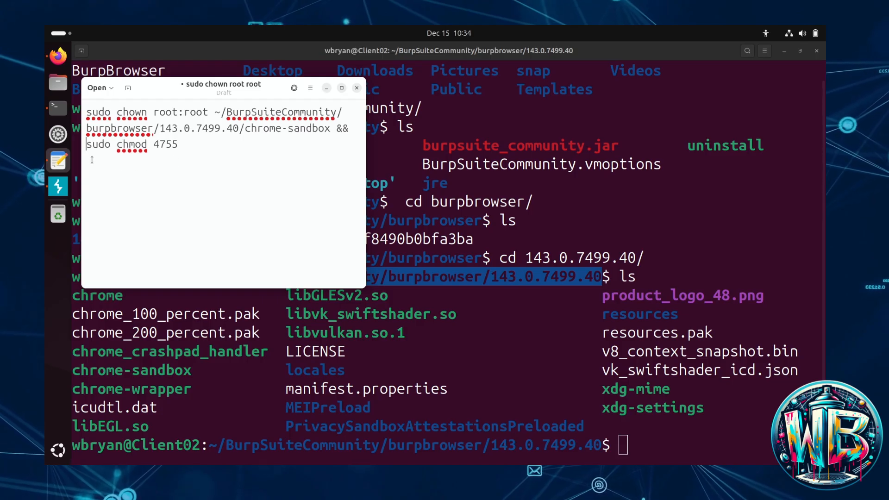
# Step: Copy the chrome-sandbox path from the chown command and paste it after "sudo chmod 4755" in the Text Editor draft
pyautogui.press('BackSpace')
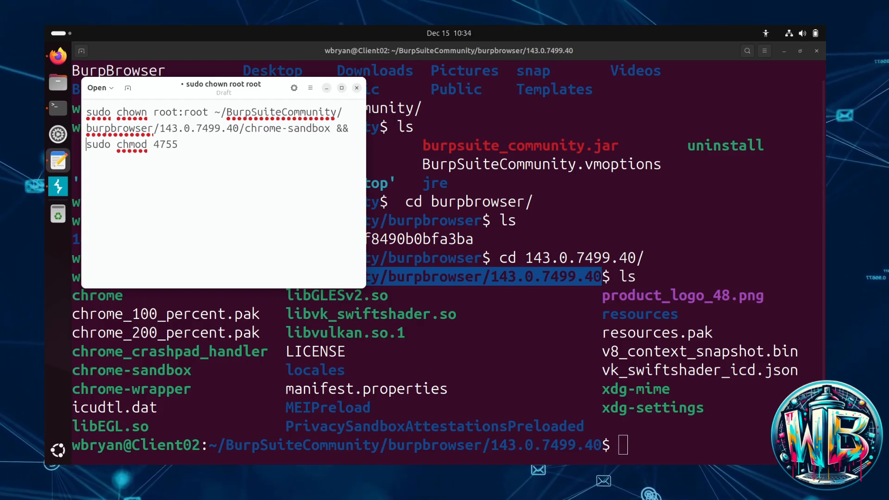
pyautogui.moveTo(216, 111); pyautogui.dragTo(341, 127)
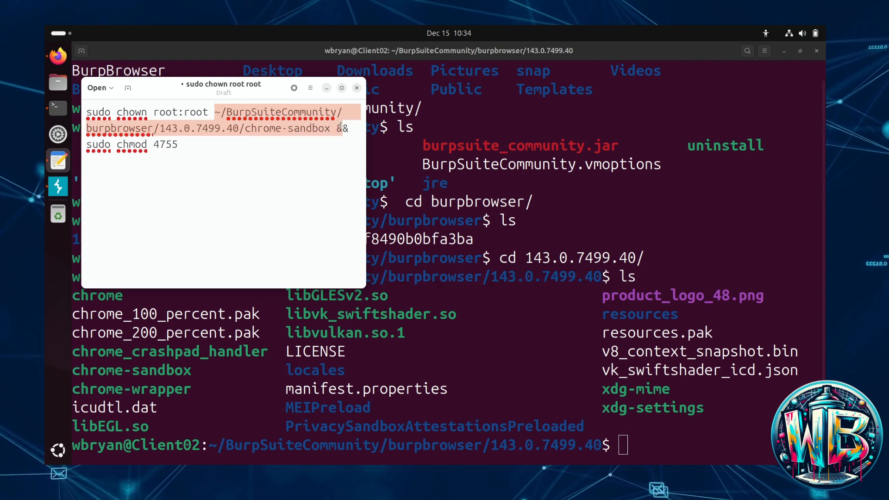
pyautogui.rightClick(316, 126)
pyautogui.click(338, 147)
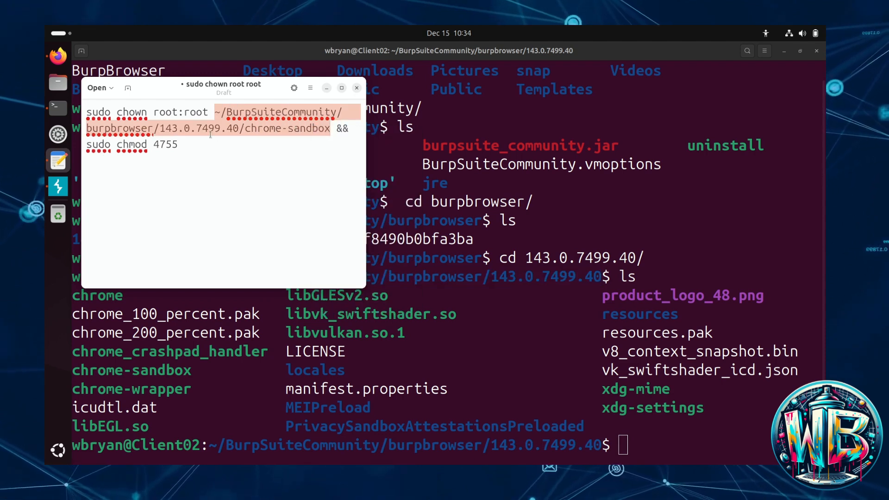
pyautogui.click(210, 134)
pyautogui.hotkey('ctrl', 'v')
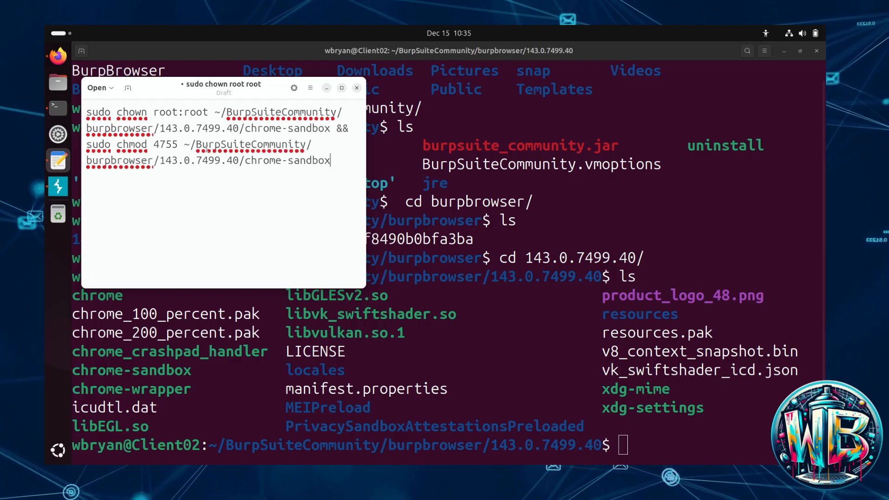
# Step: Copy the complete chown and chmod command from the Text Editor draft
pyautogui.moveTo(331, 162); pyautogui.dragTo(85, 101)
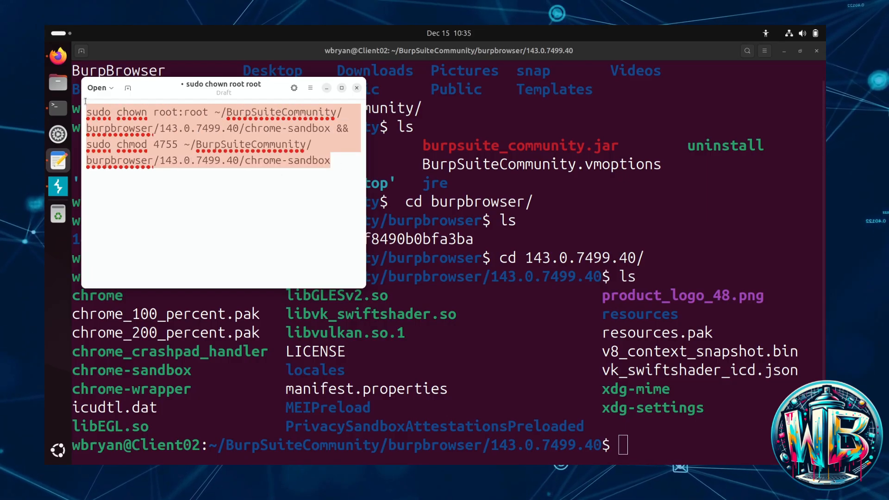
pyautogui.rightClick(157, 130)
pyautogui.click(172, 149)
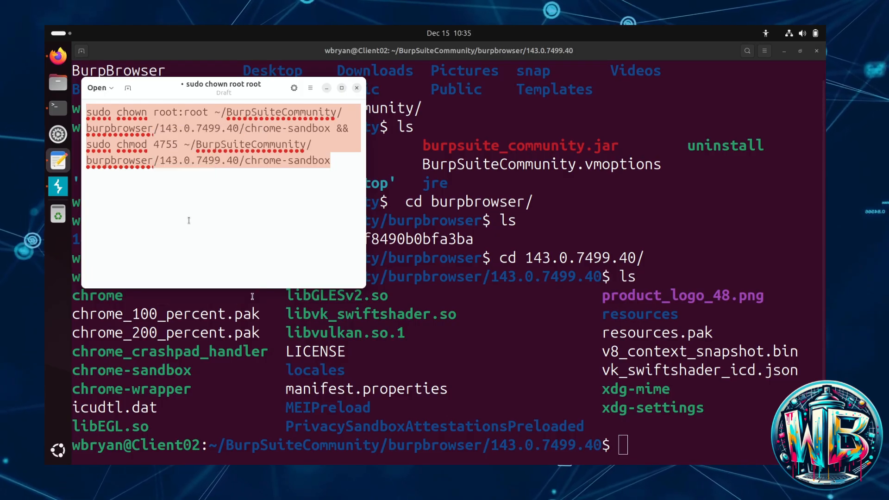
# Step: Return to the home directory in the terminal with "cd ~"
pyautogui.click(286, 357)
pyautogui.write('cd ~')
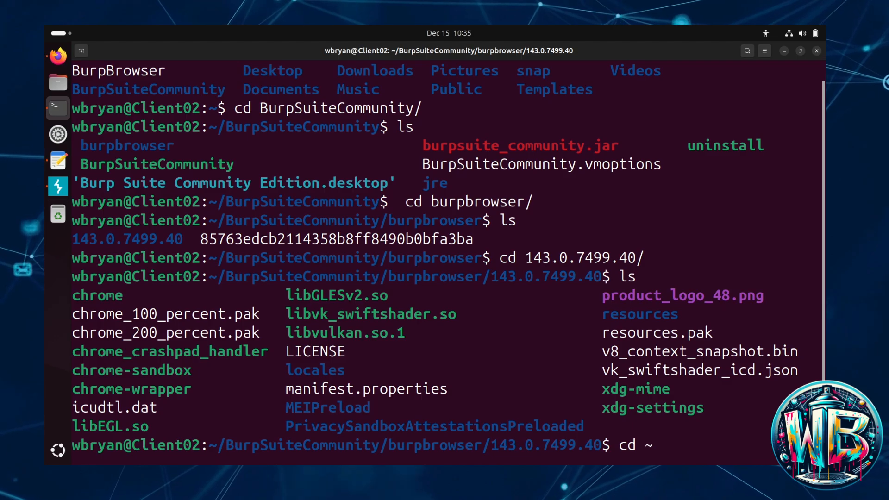
pyautogui.press('Return')
pyautogui.press('Return')
pyautogui.press('Return')
pyautogui.press('Return')
pyautogui.press('Return')
pyautogui.press('Return')
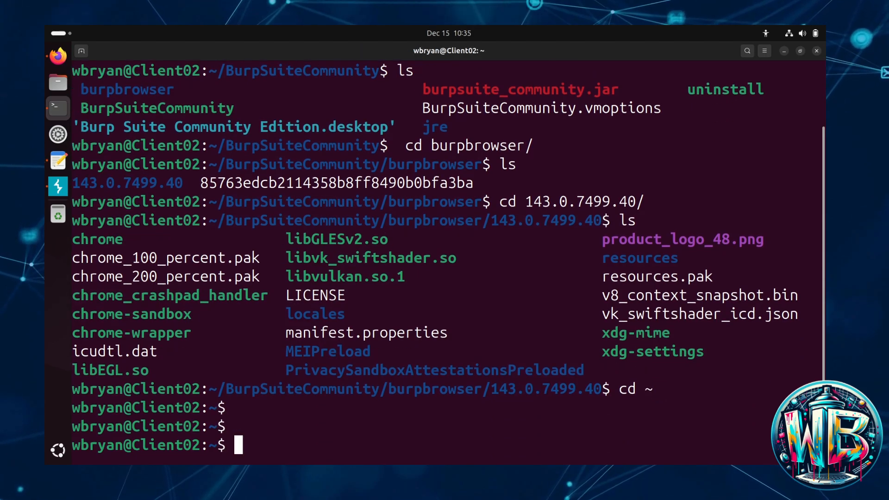
# Step: Clear the terminal output
pyautogui.write('clera')
pyautogui.press('BackSpace')
pyautogui.press('BackSpace')
pyautogui.write('ar')
pyautogui.press('Return')
pyautogui.press('Return')
pyautogui.press('Return')
pyautogui.press('Return')
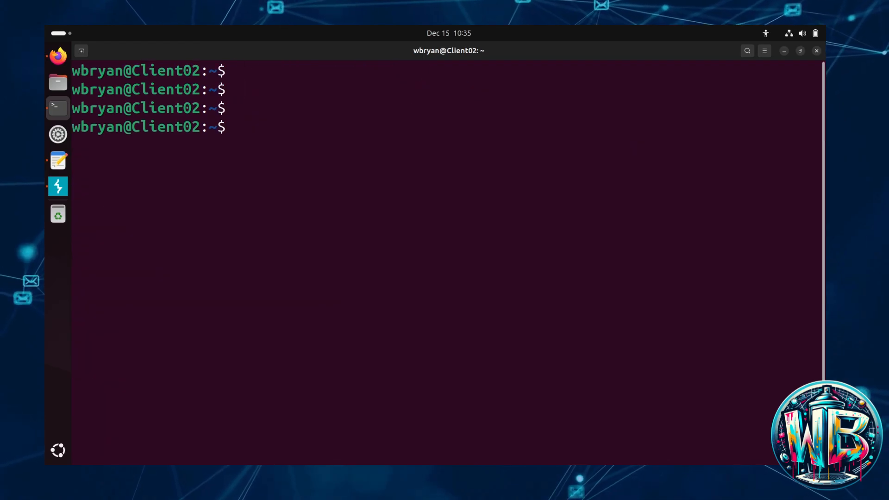
# Step: Paste and run the copied command that sets root ownership and mode 4755 on chrome-sandbox
pyautogui.rightClick(287, 358)
pyautogui.click(307, 391)
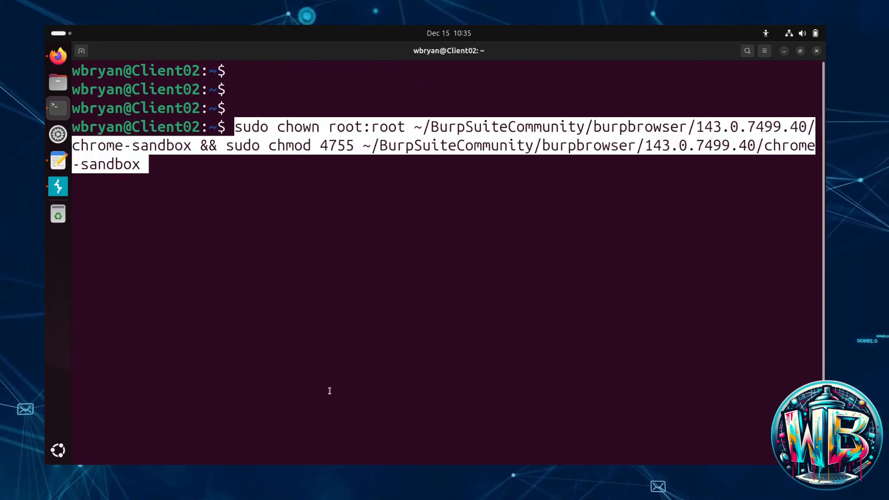
pyautogui.press('Return')
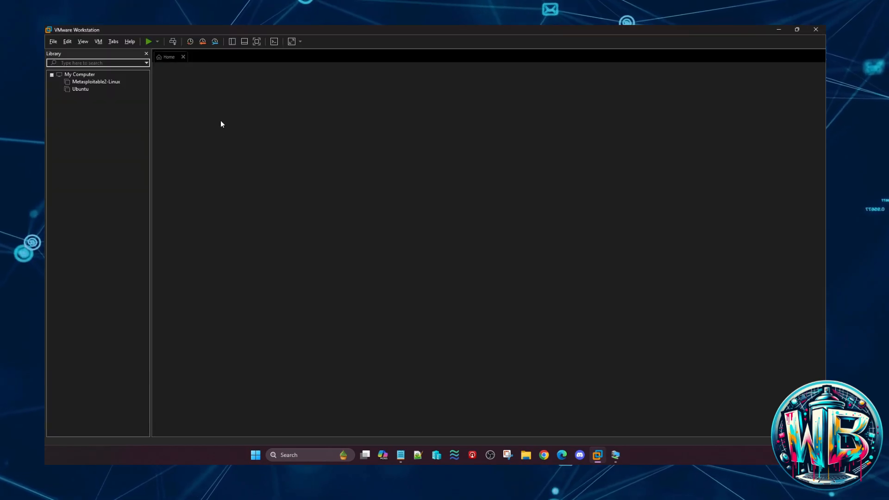
# Step: Switch to VMware Workstation and power on the Metasploitable2-Linux virtual machine
pyautogui.click(107, 88)
pyautogui.click(104, 82)
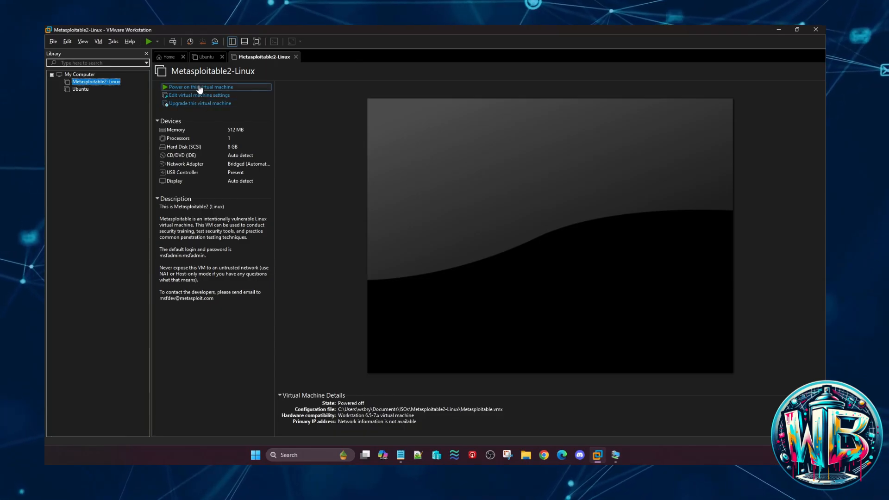
pyautogui.click(199, 87)
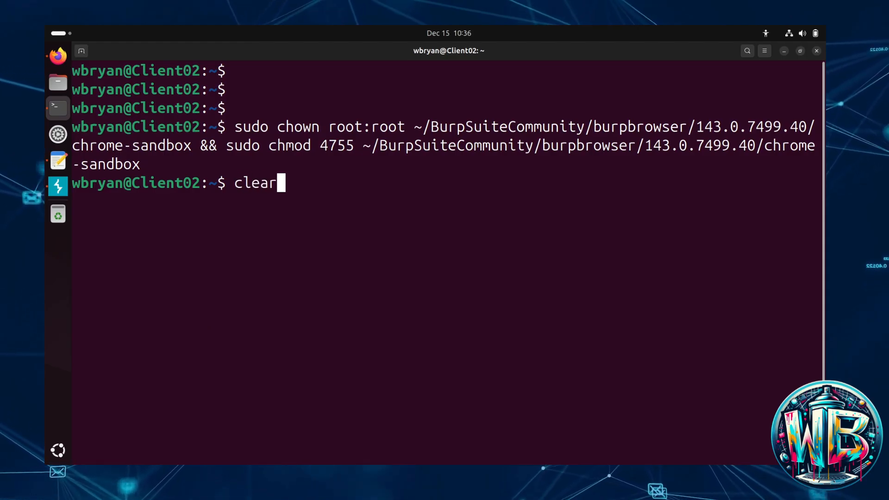
# Step: Clear the Ubuntu terminal, switch to Burp Suite and turn on Intercept in the Proxy tool
pyautogui.press('Return')
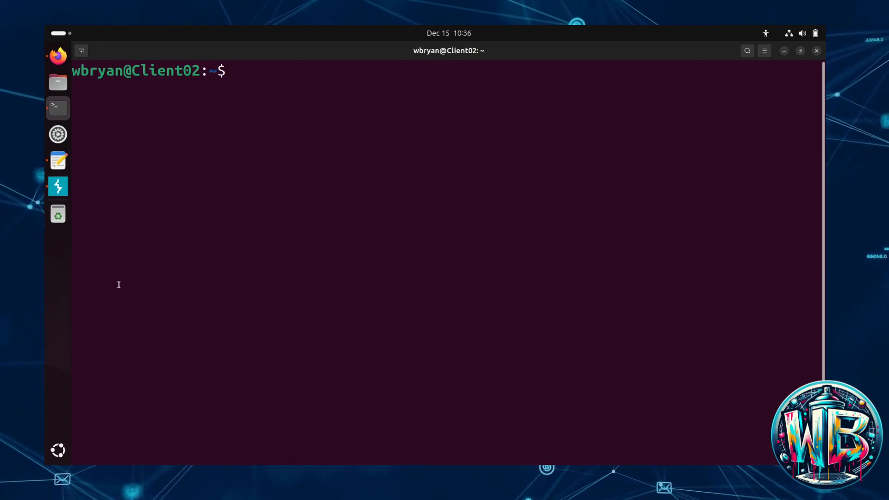
pyautogui.click(59, 186)
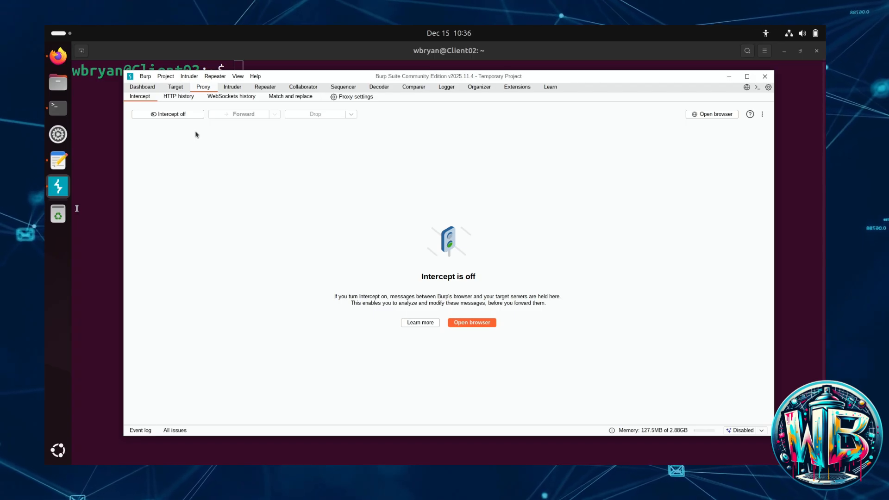
pyautogui.click(173, 116)
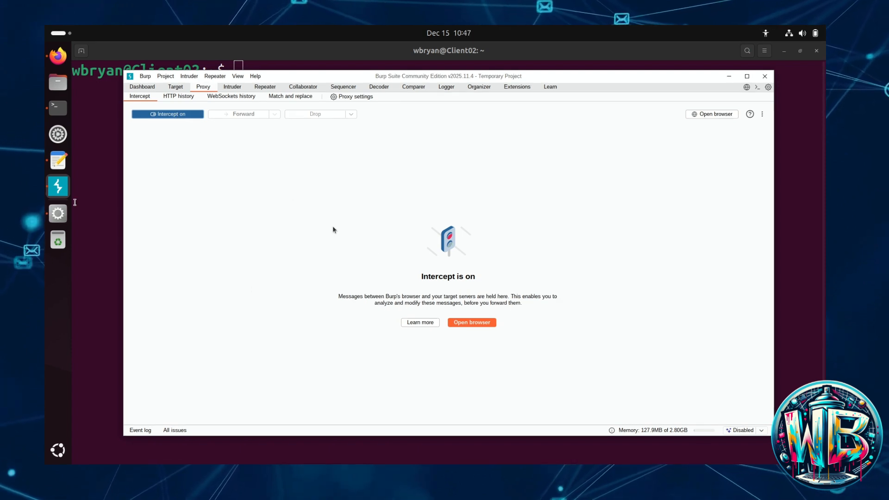
pyautogui.click(468, 325)
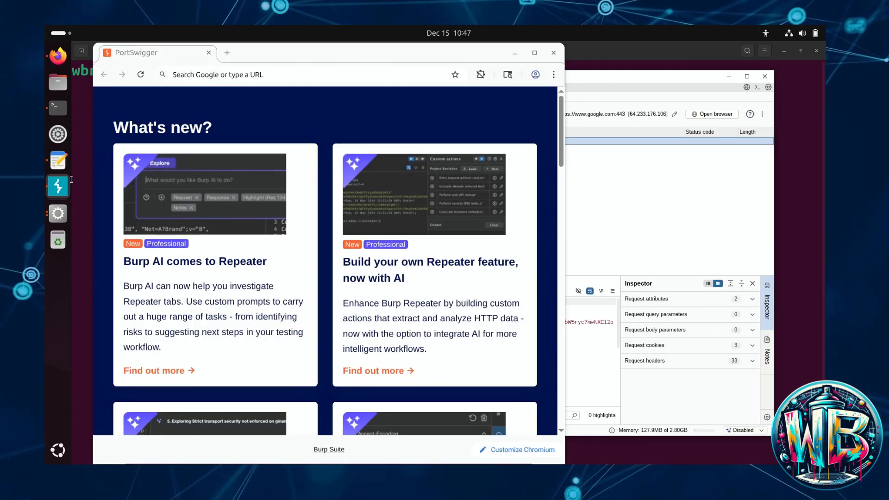
pyautogui.moveTo(249, 58); pyautogui.dragTo(503, 196)
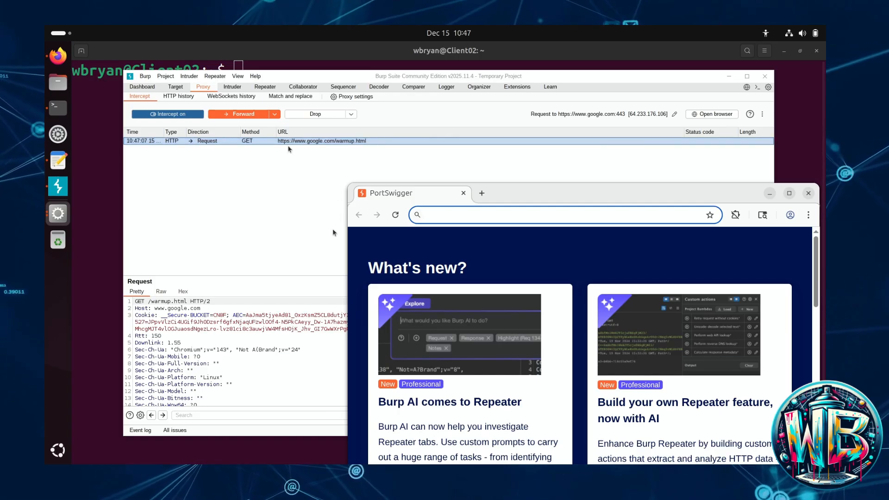
pyautogui.click(244, 114)
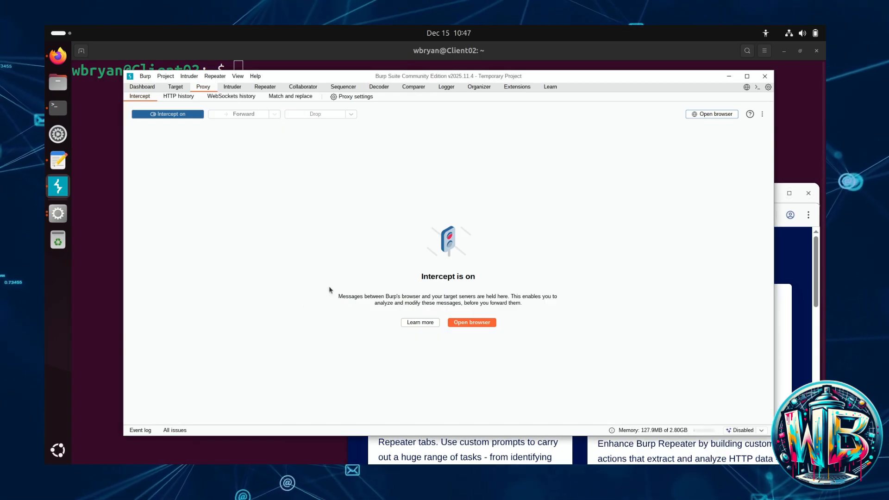
pyautogui.click(458, 450)
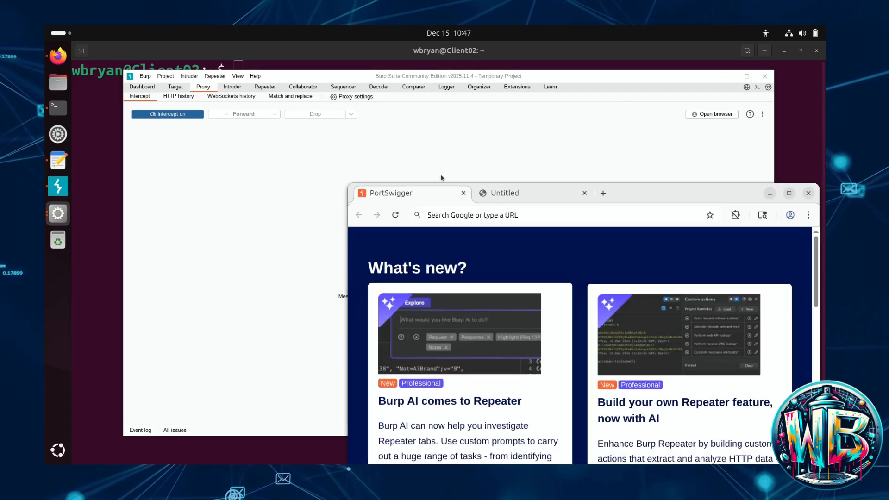
# Step: Dismiss the Firefox notification and move Burp's browser window clear of the Intercept and Forward controls
pyautogui.moveTo(497, 200); pyautogui.dragTo(307, 160)
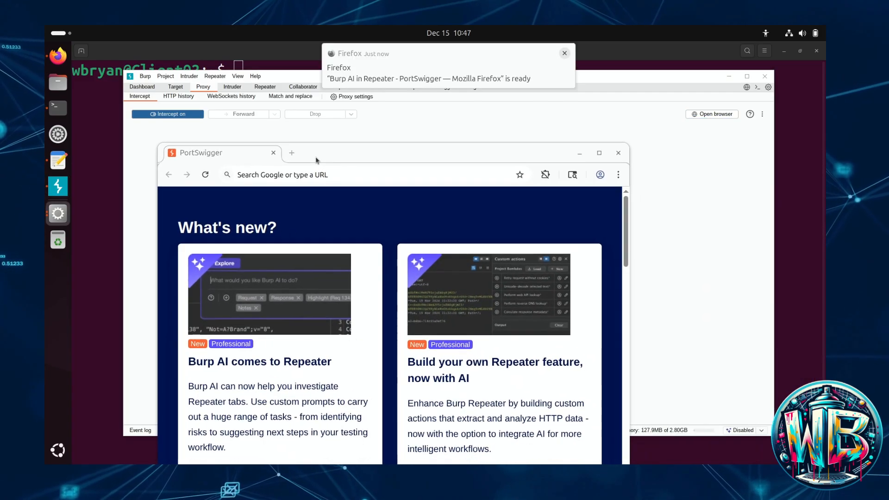
pyautogui.click(565, 53)
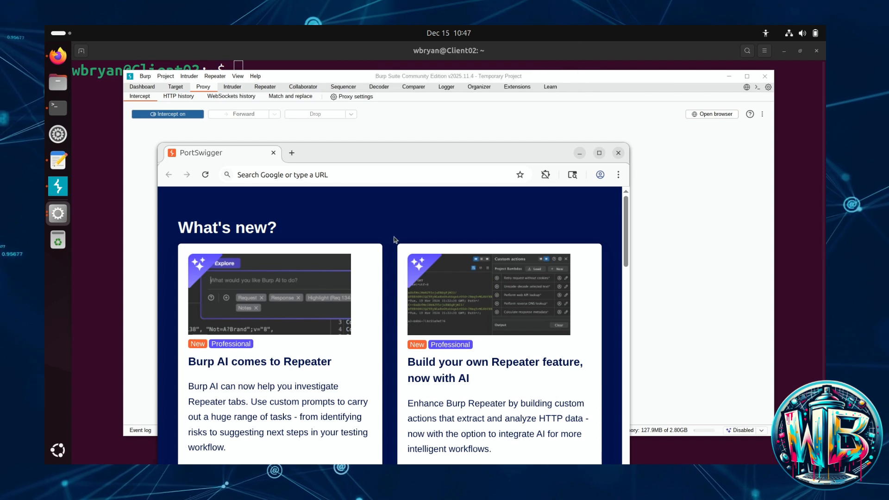
pyautogui.moveTo(349, 149); pyautogui.dragTo(483, 102)
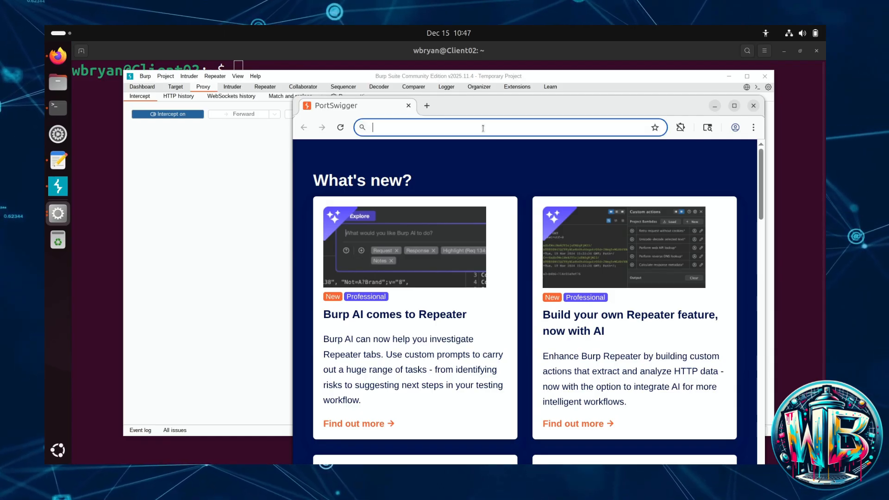
pyautogui.click(483, 129)
pyautogui.hotkey('ctrl', 'v')
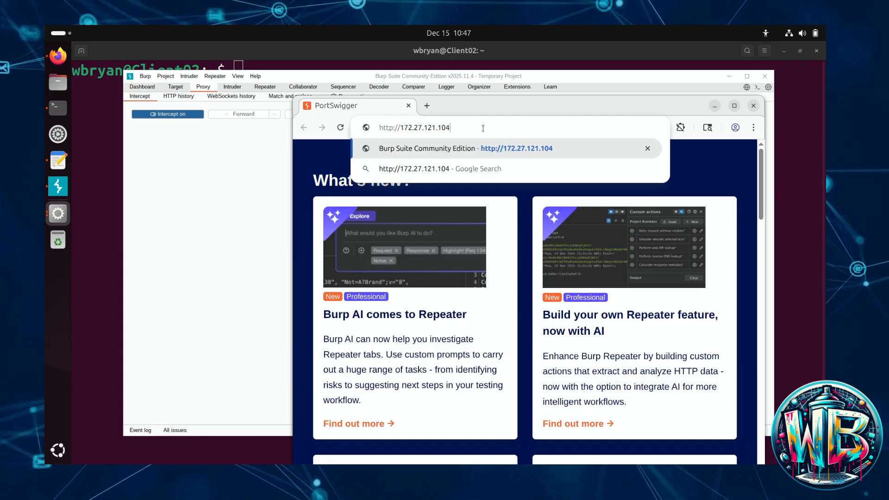
pyautogui.press('Return')
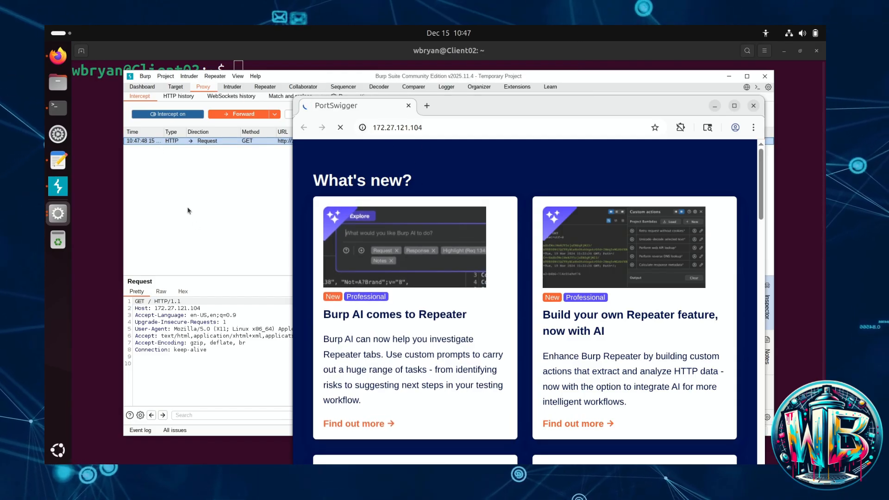
pyautogui.click(191, 276)
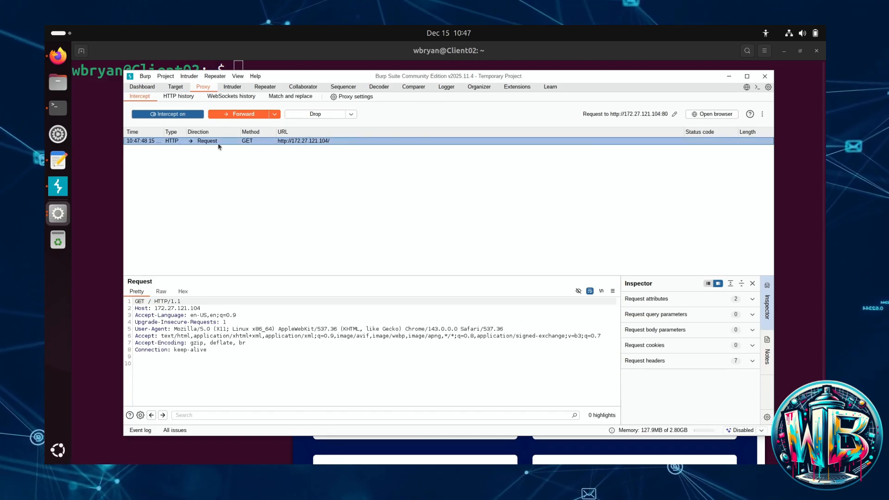
pyautogui.click(241, 113)
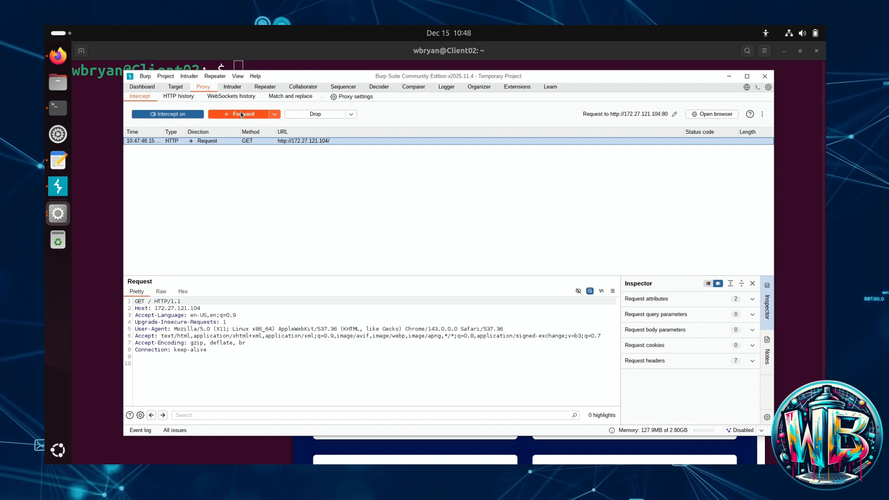
pyautogui.click(313, 452)
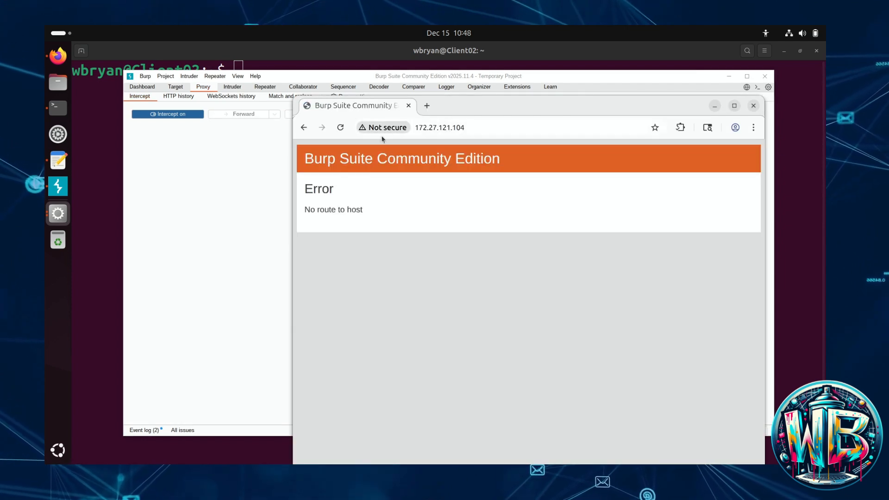
# Step: Correct the address in Burp's browser to 172.27.122.171 and load it
pyautogui.click(453, 129)
pyautogui.moveTo(454, 112); pyautogui.dragTo(379, 99)
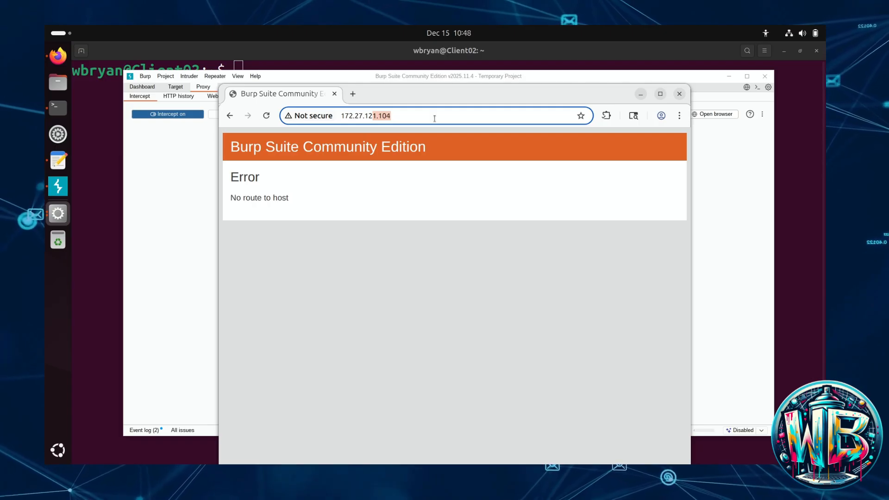
pyautogui.write('2')
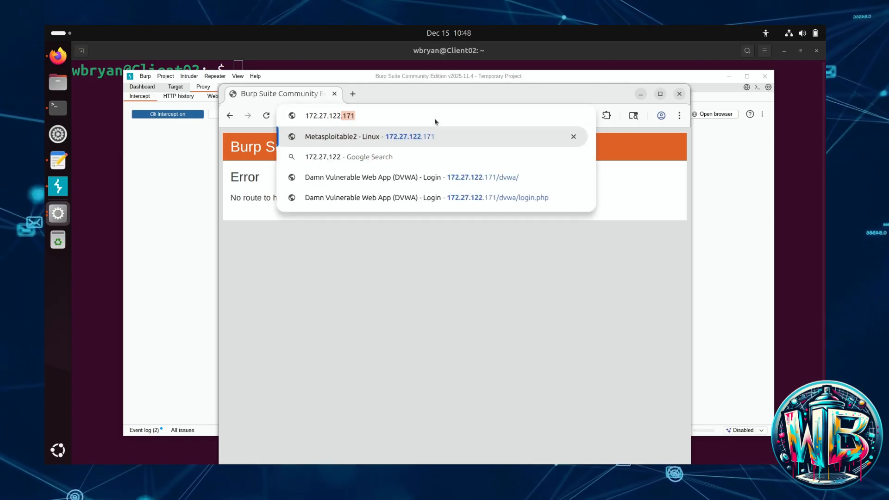
pyautogui.write('.171')
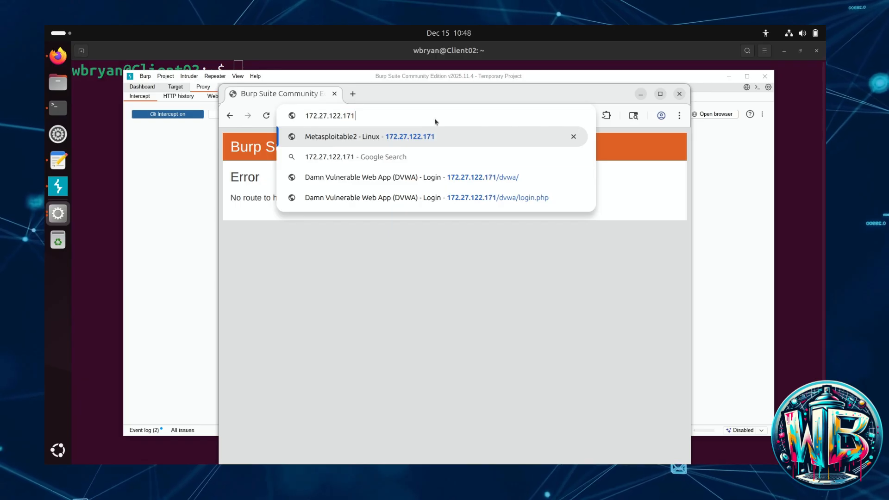
pyautogui.press('Return')
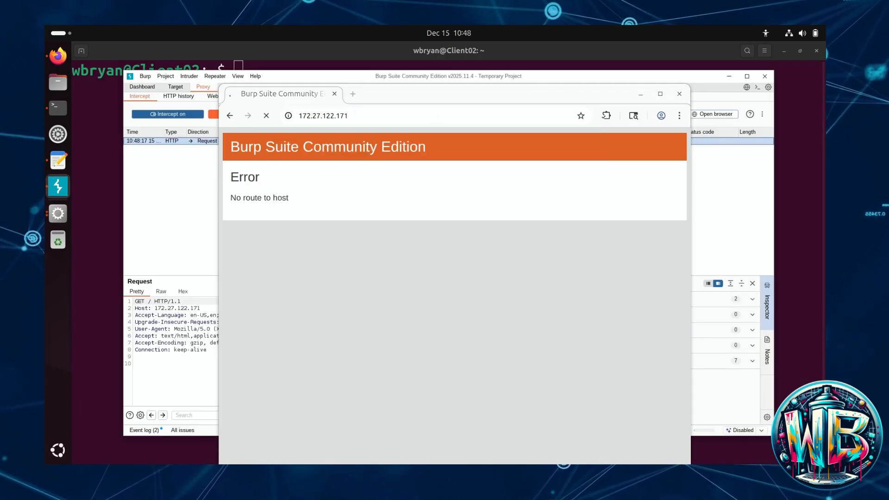
pyautogui.click(168, 172)
pyautogui.click(210, 141)
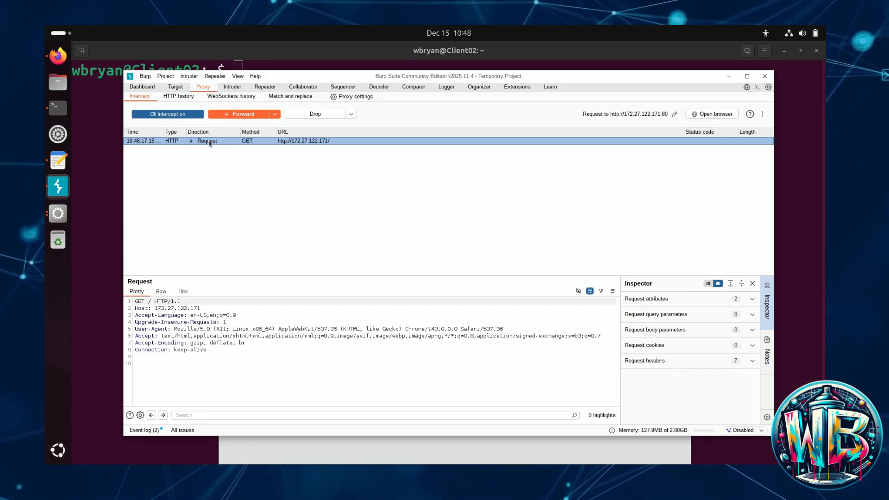
pyautogui.click(246, 114)
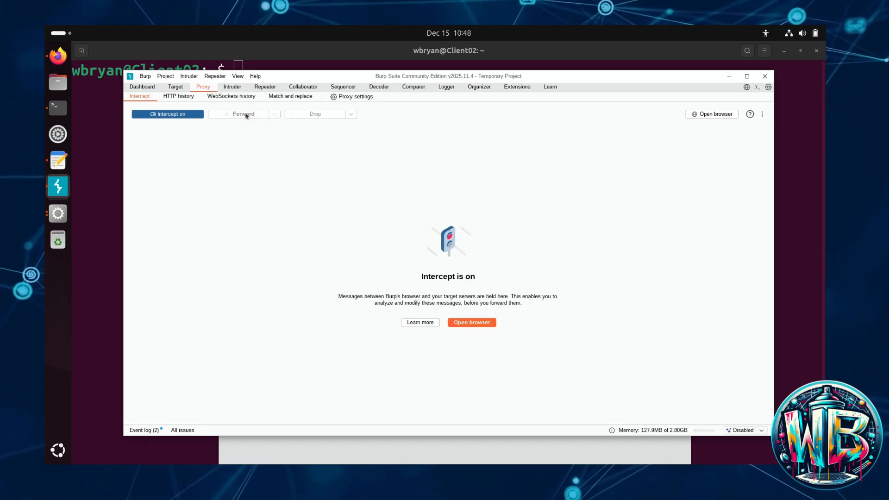
pyautogui.click(243, 449)
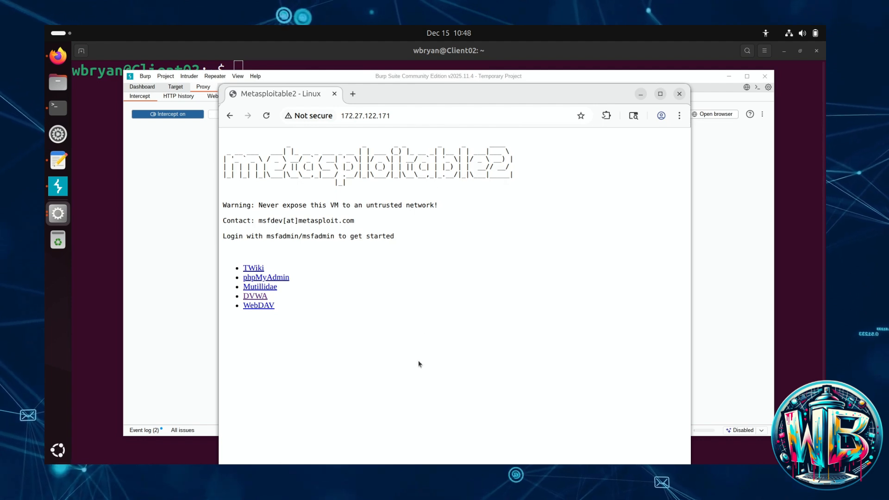
# Step: Open the DVWA link on the Metasploitable2 page and send the intercepted GET /dvwa/ request to Repeater
pyautogui.click(249, 298)
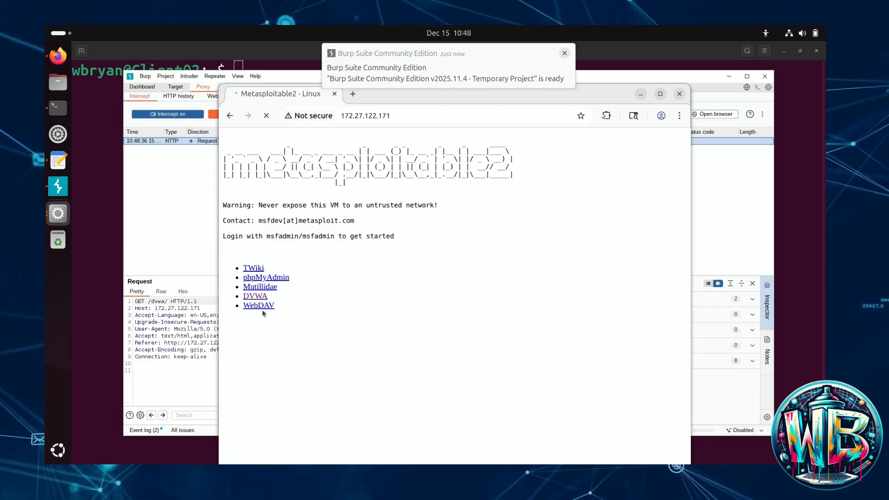
pyautogui.click(186, 200)
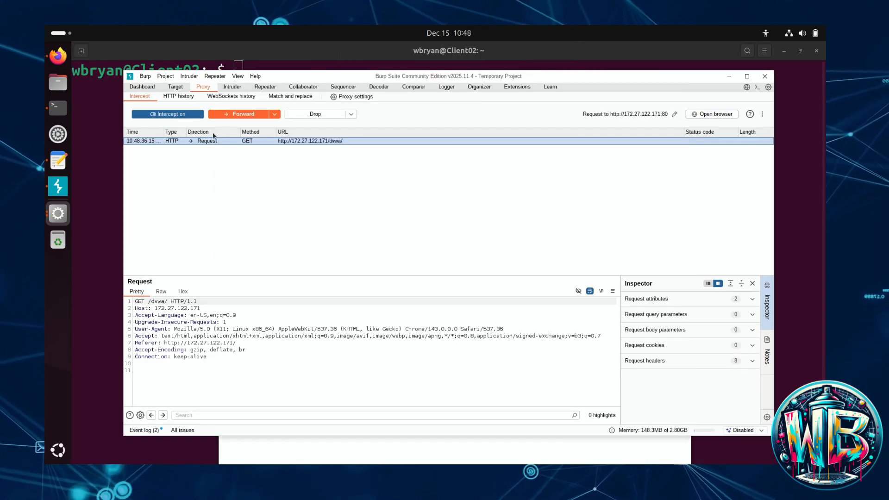
pyautogui.click(212, 140)
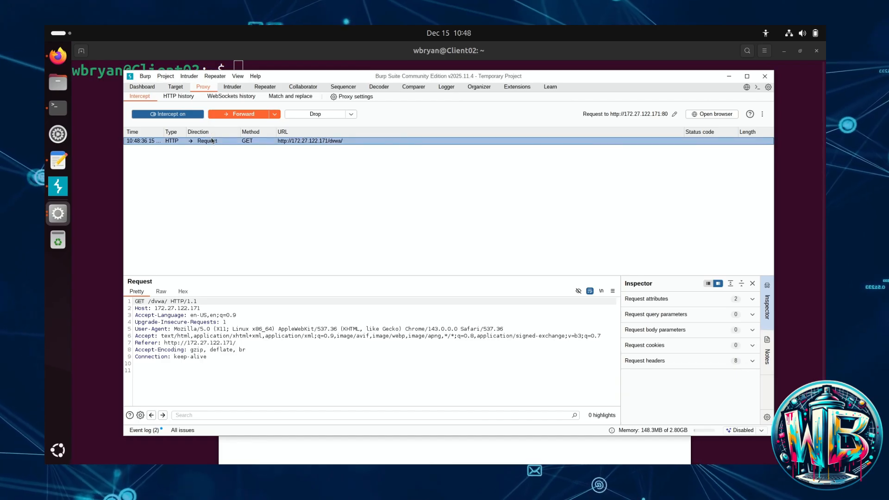
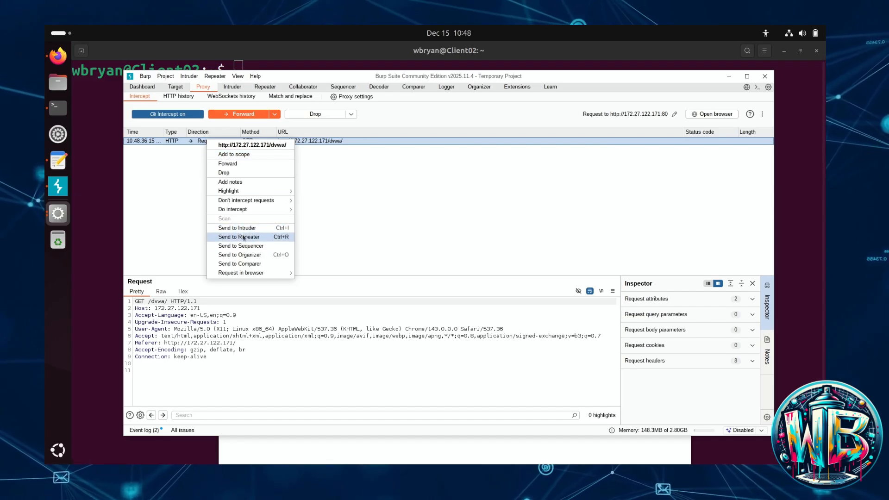
pyautogui.click(242, 237)
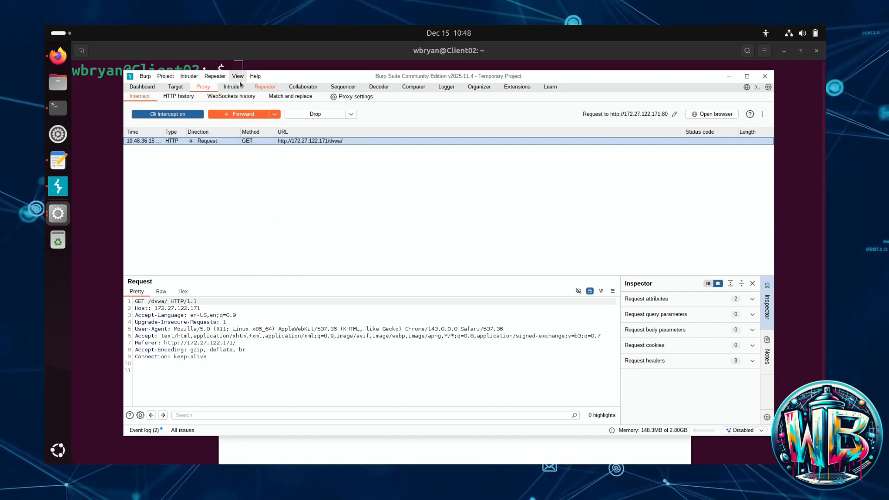
# Step: In Repeater, look over the headers of the GET /dvwa/ request and send it to the server
pyautogui.click(264, 87)
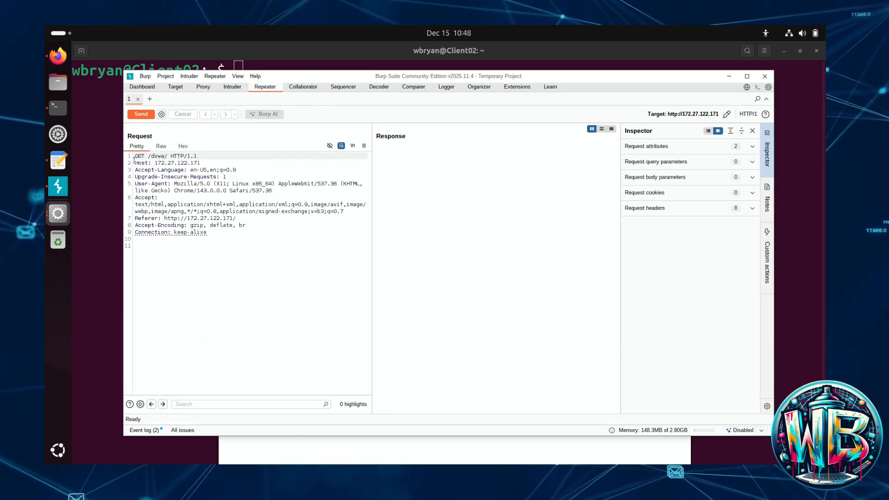
pyautogui.moveTo(210, 212); pyautogui.dragTo(181, 178)
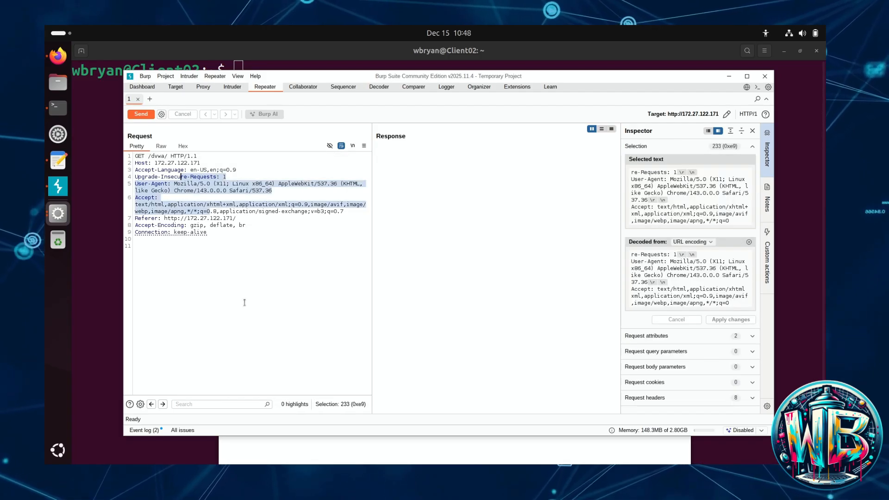
pyautogui.click(197, 225)
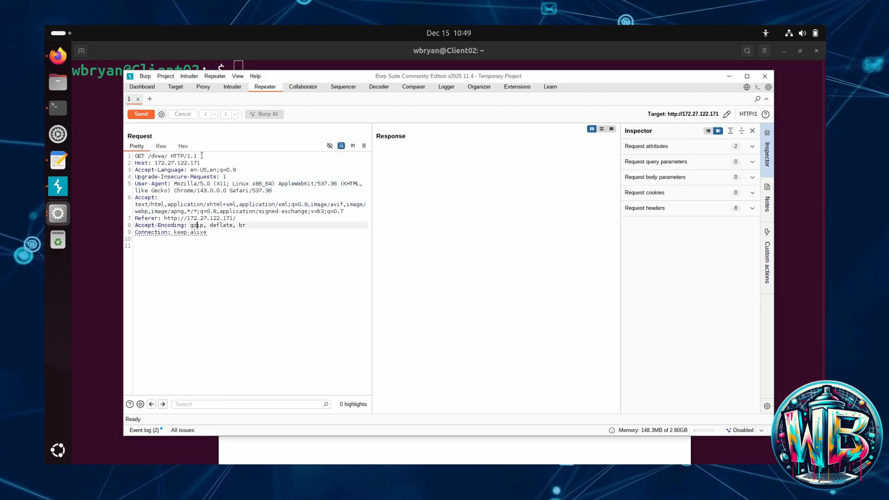
pyautogui.click(132, 115)
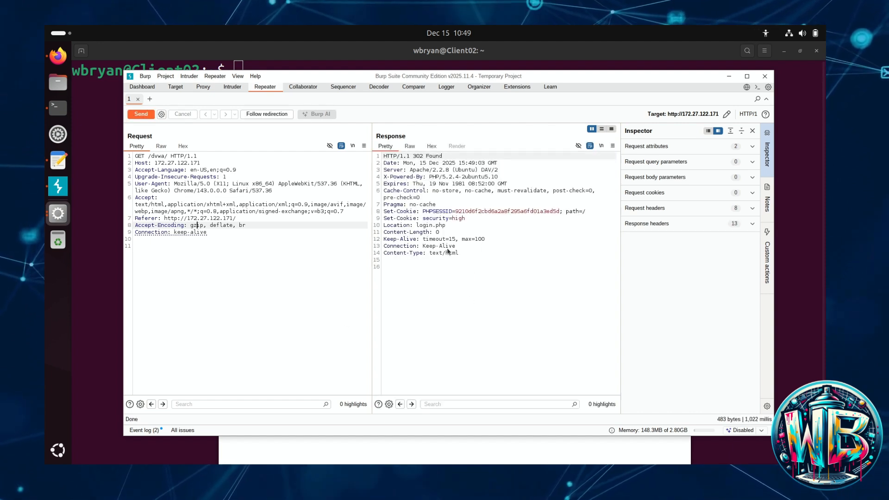
# Step: Return to the proxy's intercepted traffic, forward the pending /dvwa/ requests and bring the DVWA login page in Burp's browser to the front
pyautogui.click(344, 463)
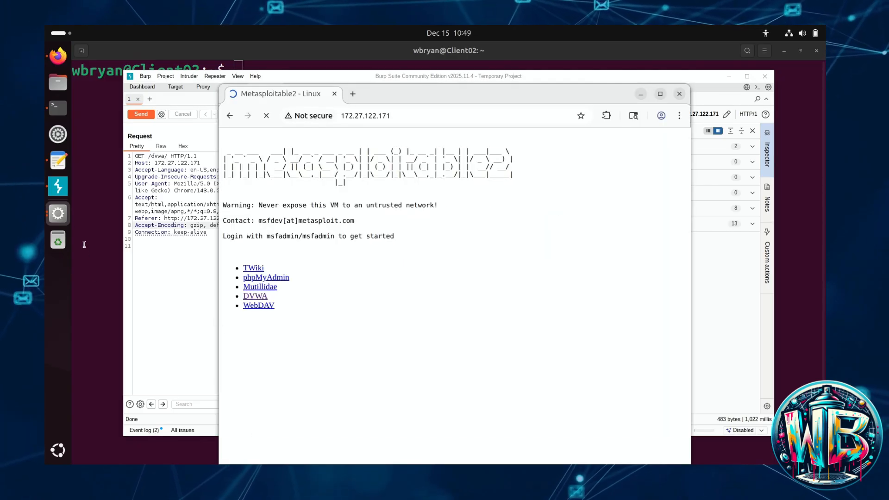
pyautogui.click(57, 186)
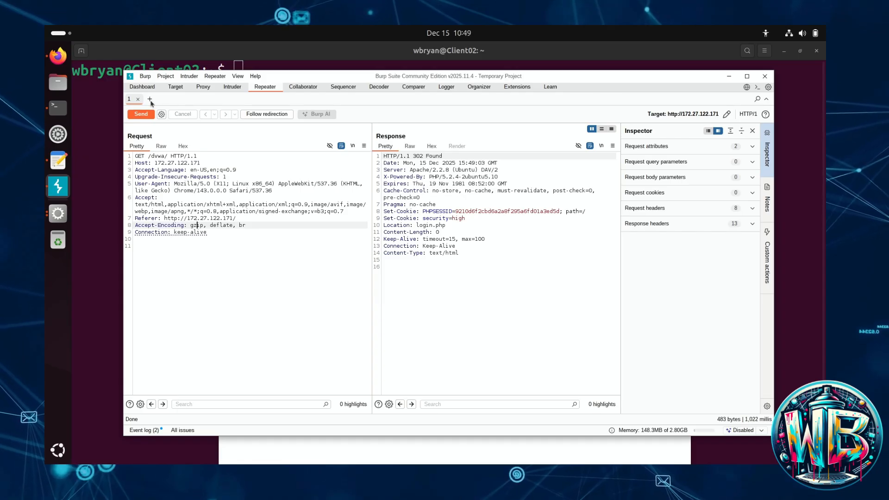
pyautogui.click(206, 88)
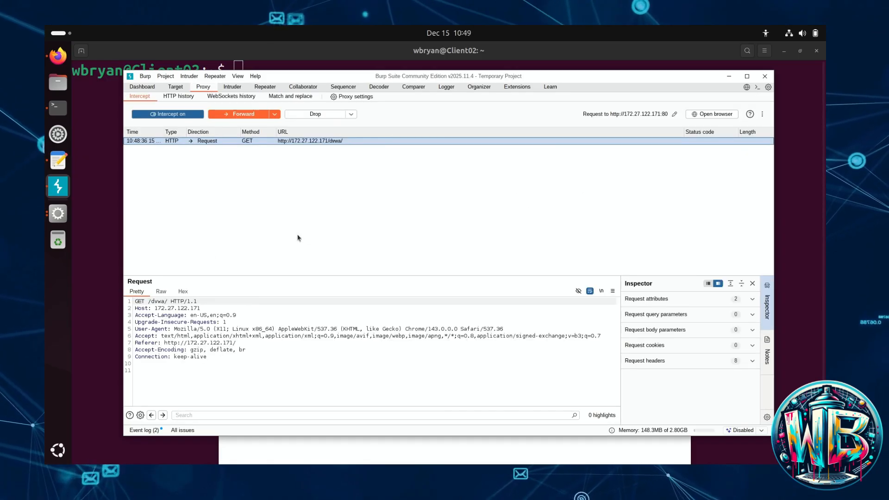
pyautogui.click(268, 457)
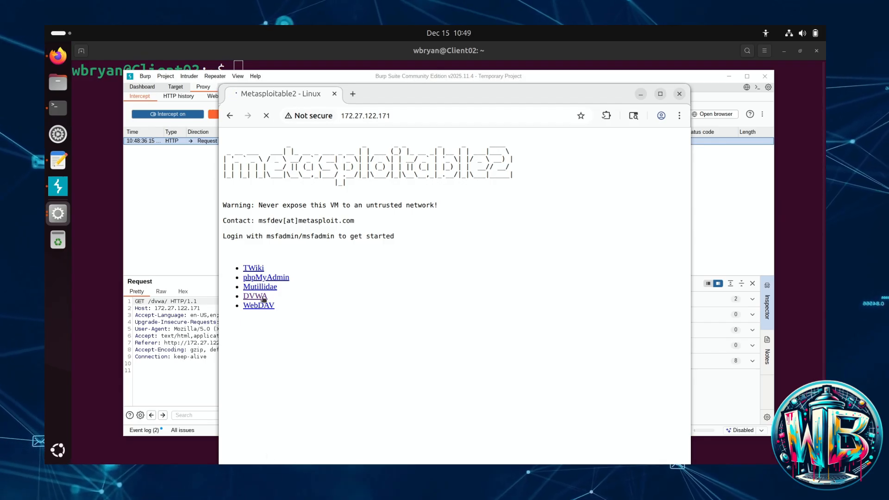
pyautogui.click(149, 166)
pyautogui.click(241, 114)
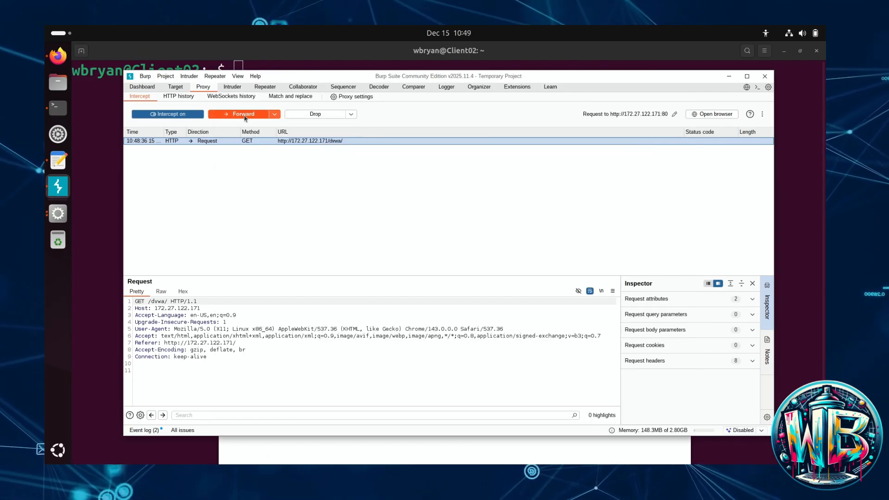
pyautogui.click(244, 115)
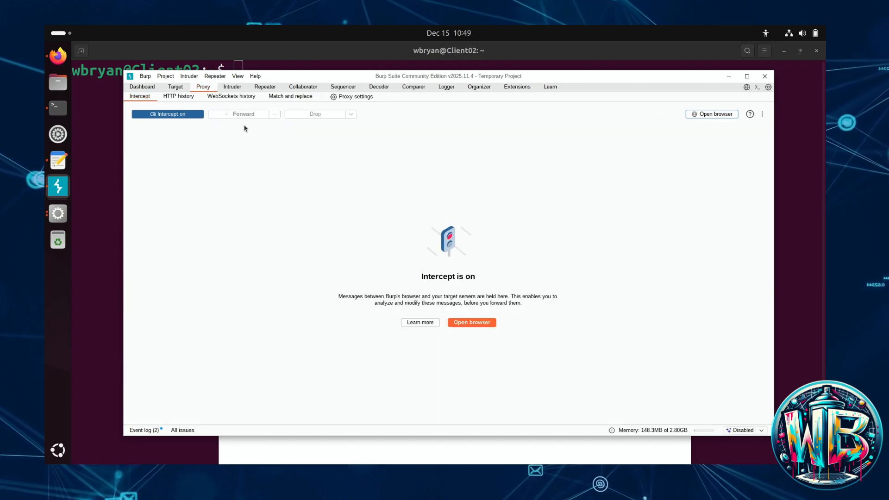
pyautogui.click(269, 441)
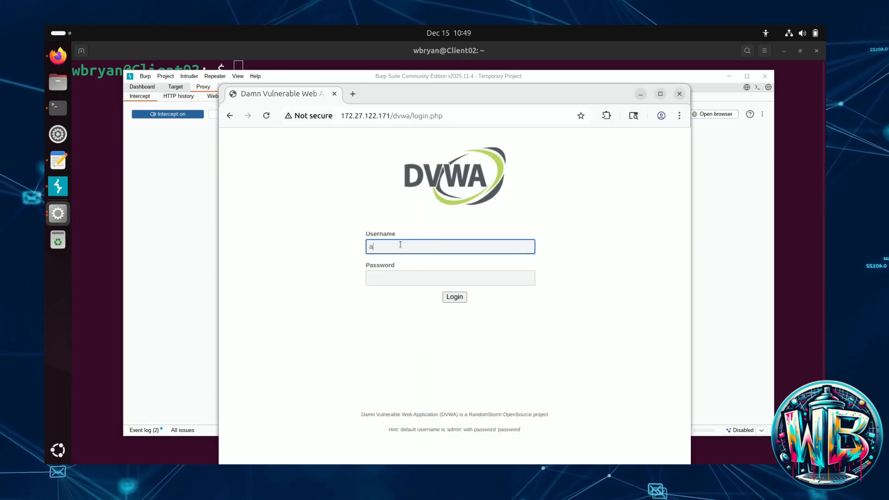
# Step: Fill in the DVWA login form with username admin and the account password, and submit it
pyautogui.press('Tab')
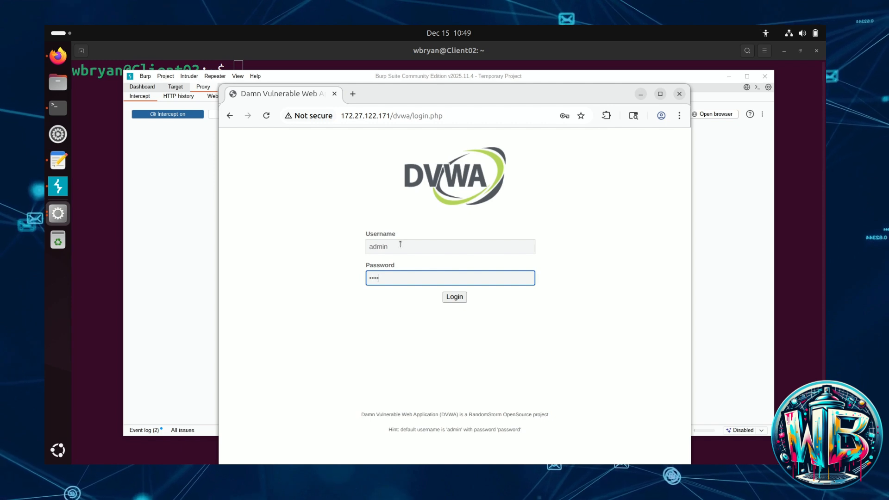
pyautogui.write('passwo')
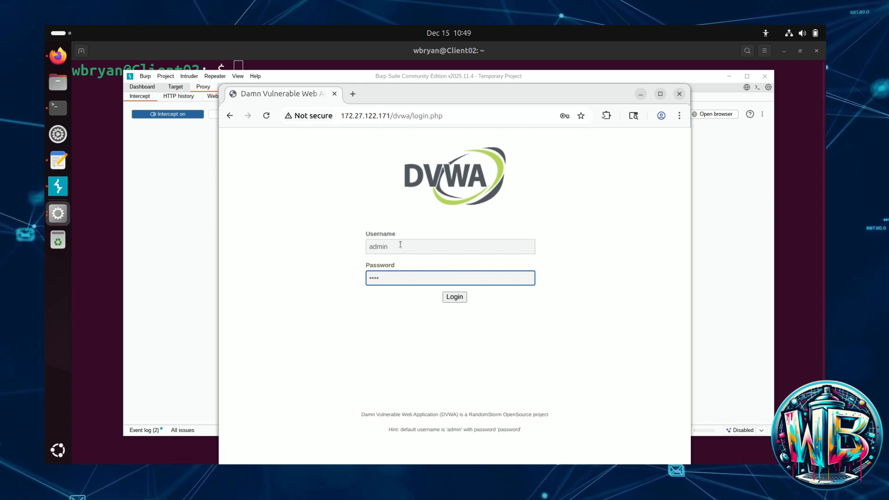
pyautogui.press('Return')
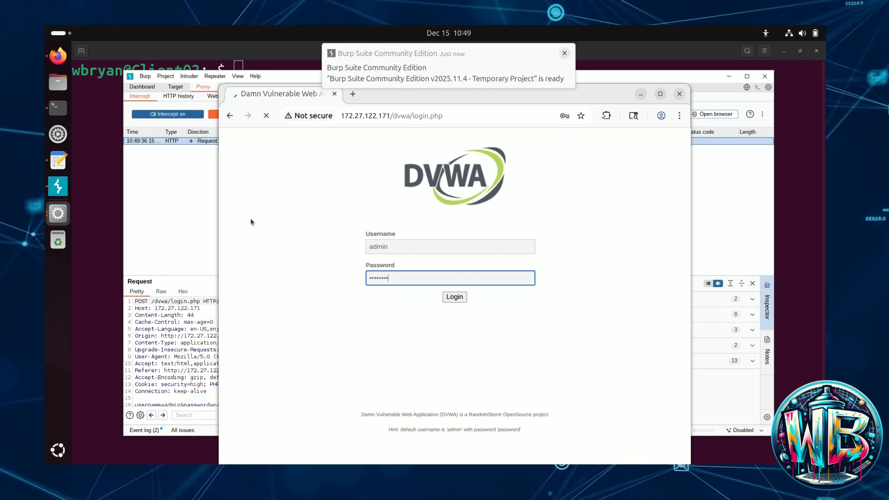
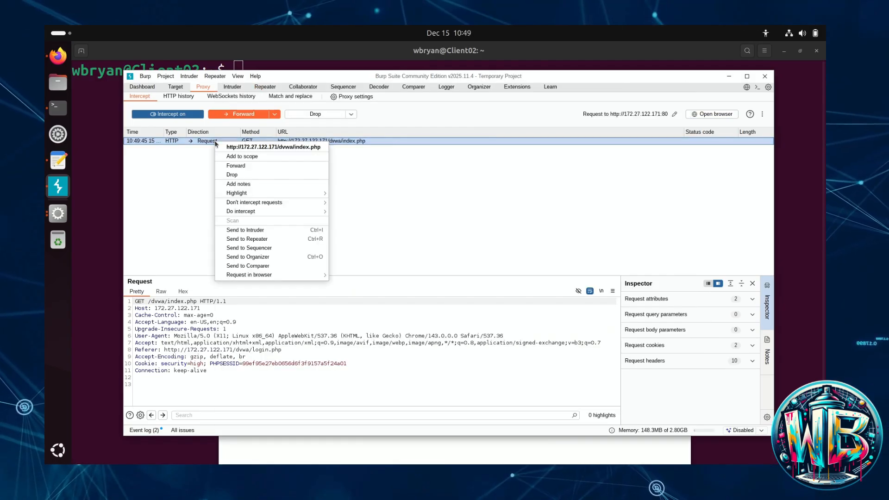
# Step: Forward the intercepted GET request to /dvwa/index.php and decline the browser's offer to save the password
pyautogui.click(238, 114)
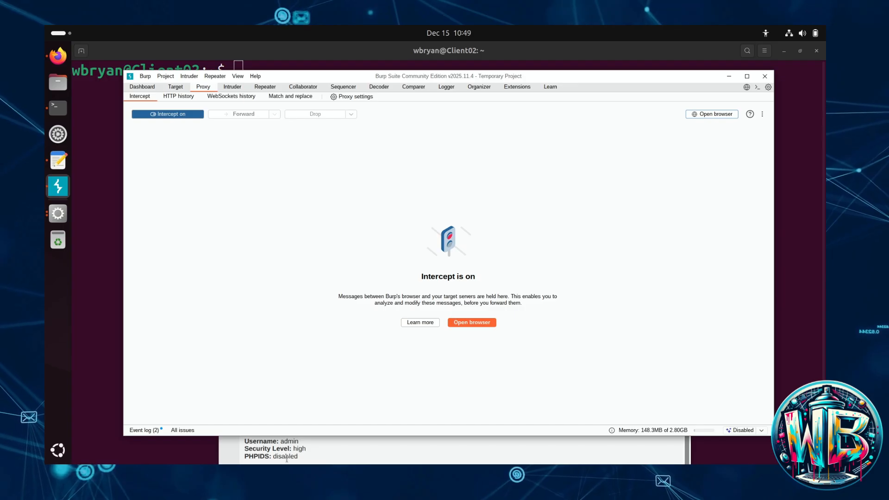
pyautogui.click(314, 450)
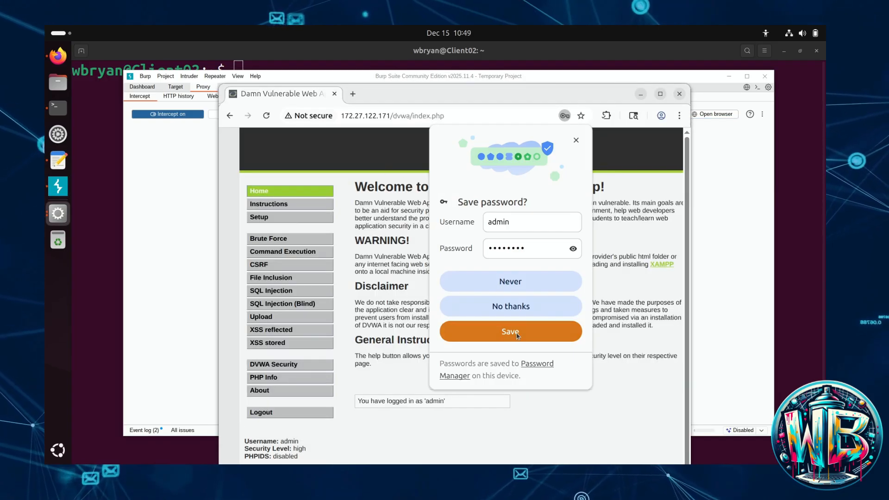
pyautogui.click(517, 310)
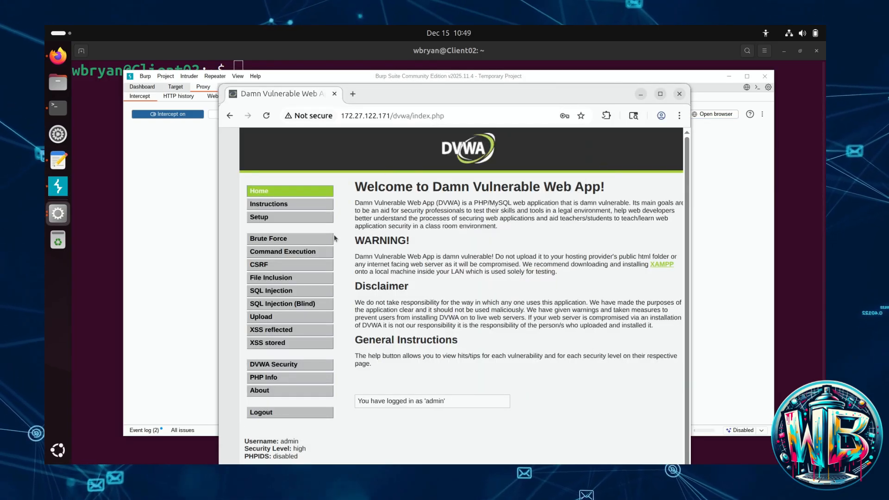
# Step: Move Burp's browser window up slightly, open the DVWA Security page and forward its intercepted GET requests to /dvwa/security.php
pyautogui.moveTo(380, 100); pyautogui.dragTo(377, 79)
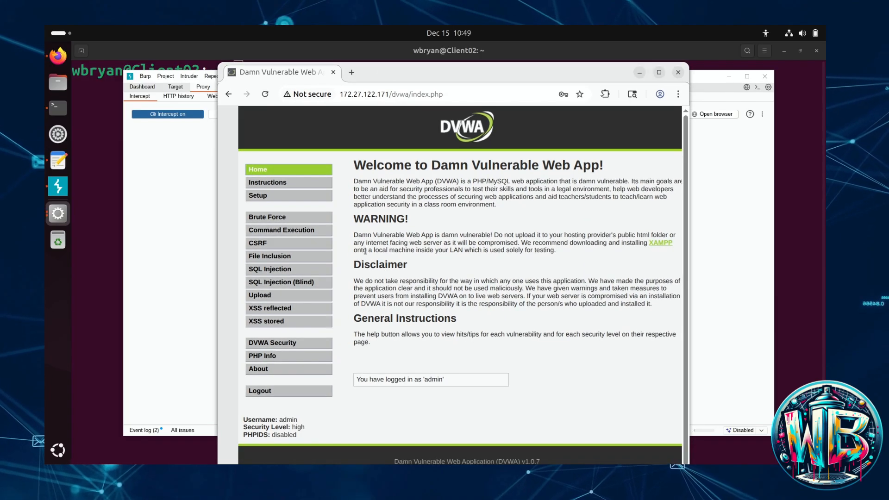
pyautogui.click(272, 346)
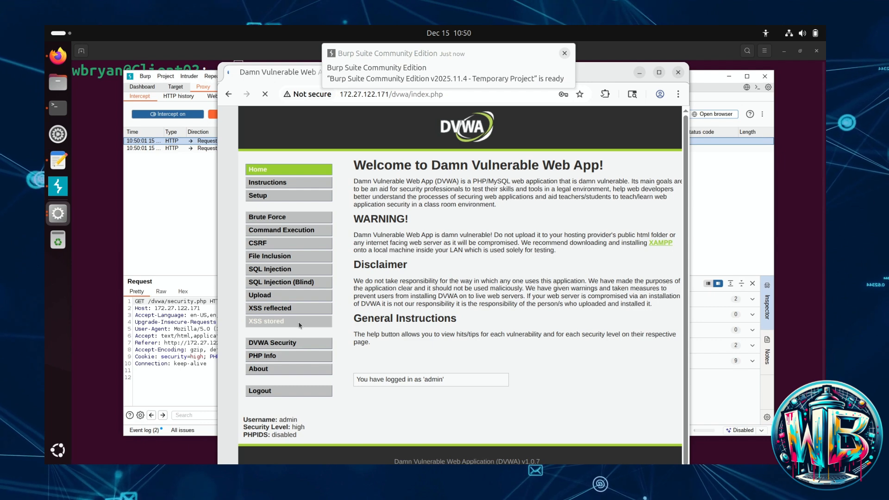
pyautogui.click(199, 199)
pyautogui.click(245, 115)
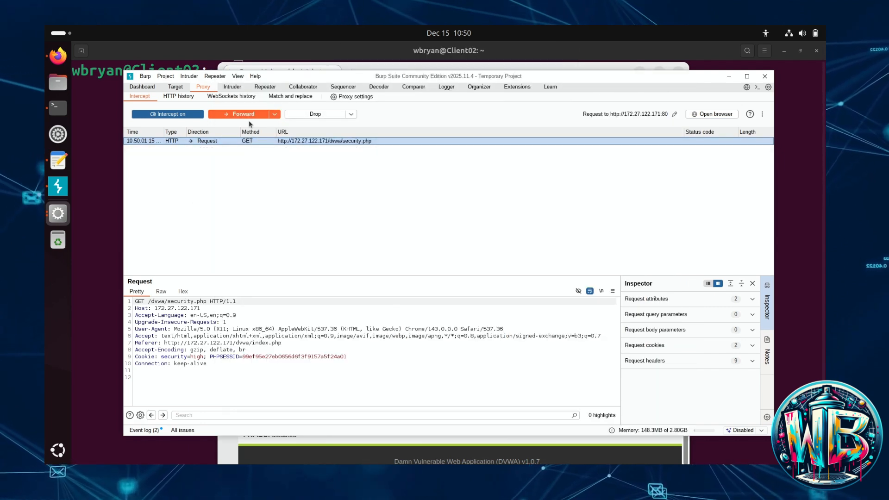
pyautogui.click(248, 116)
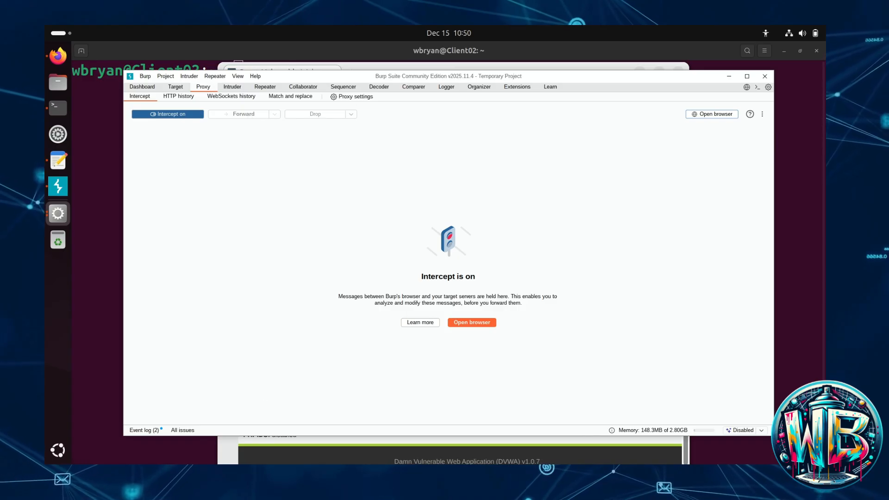
pyautogui.click(244, 437)
# Step: Choose low as the DVWA script security level and submit the change
pyautogui.click(384, 254)
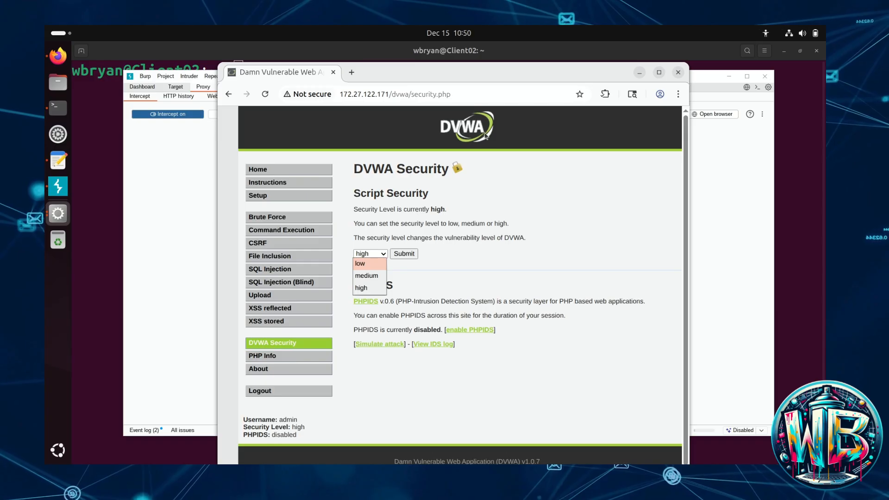
pyautogui.click(361, 263)
pyautogui.click(409, 256)
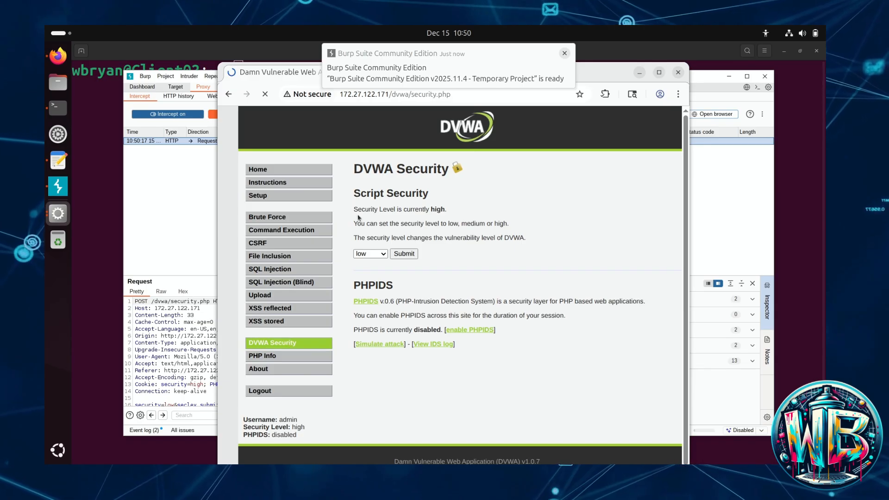
# Step: Forward the intercepted POST and GET requests to /dvwa/security.php and return to the DVWA Security page
pyautogui.click(160, 179)
pyautogui.click(244, 141)
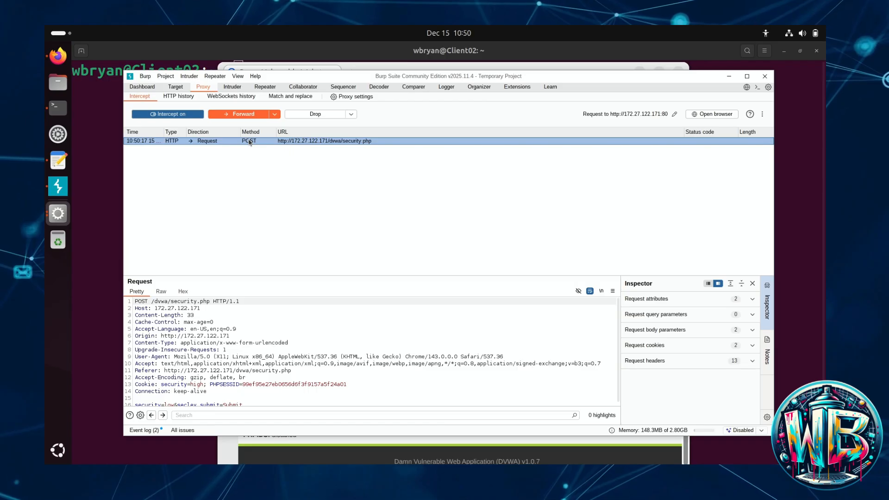
pyautogui.click(240, 115)
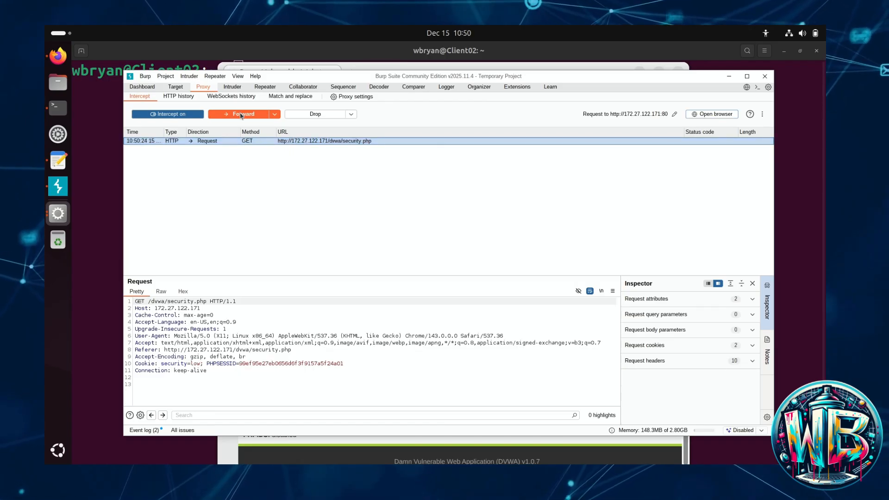
pyautogui.click(240, 115)
pyautogui.click(234, 453)
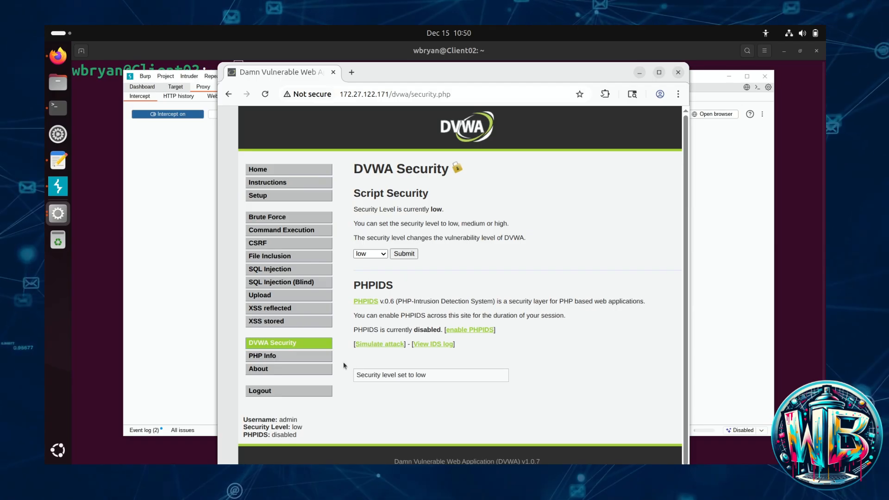
# Step: Open DVWA's SQL Injection page, forward the intercepted GET requests to /dvwa/vulnerabilities/sqli/ and bring the loaded page to the front
pyautogui.click(284, 269)
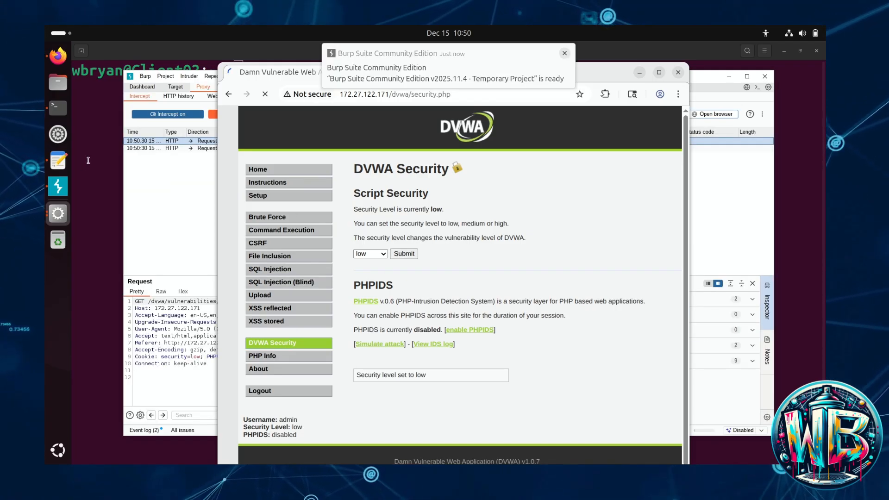
pyautogui.click(58, 186)
pyautogui.click(231, 96)
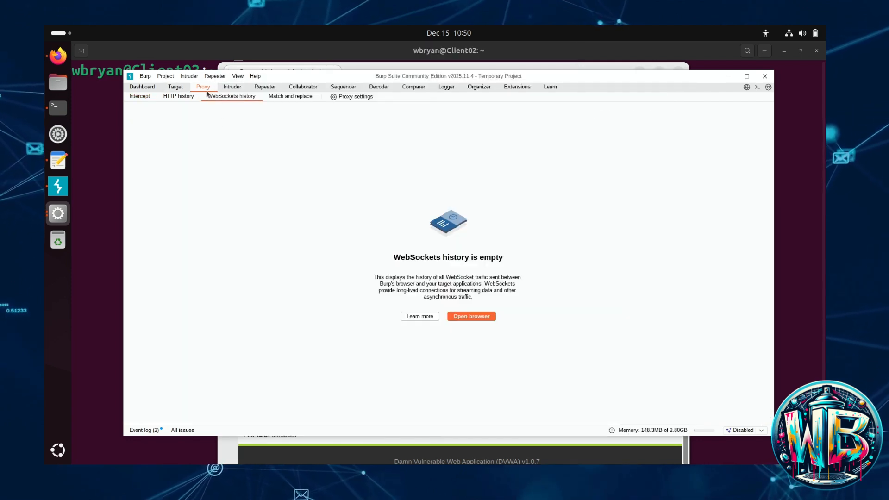
pyautogui.click(144, 99)
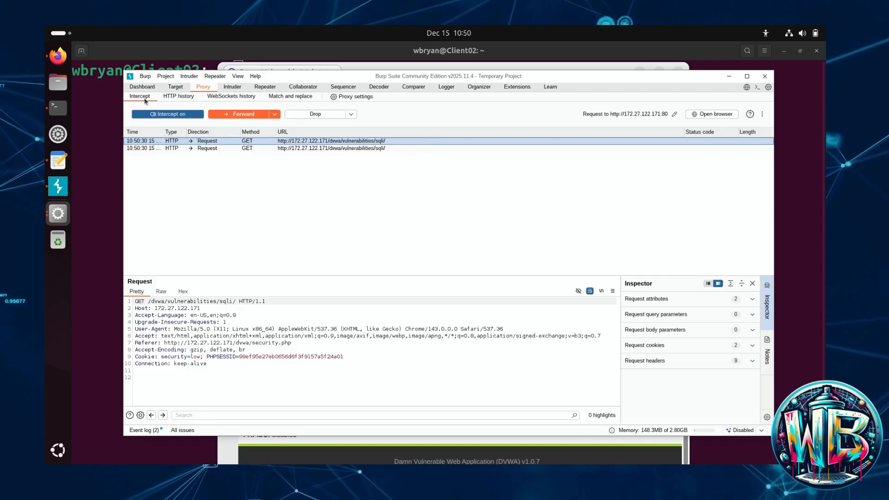
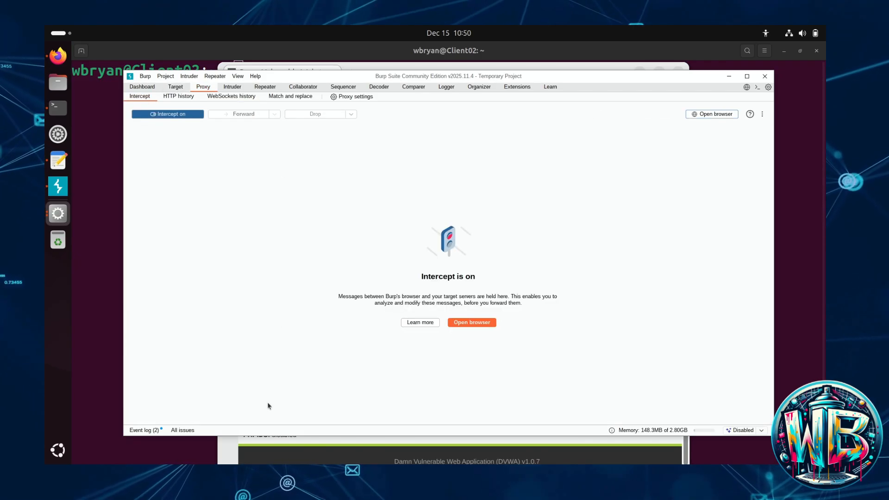
pyautogui.click(222, 455)
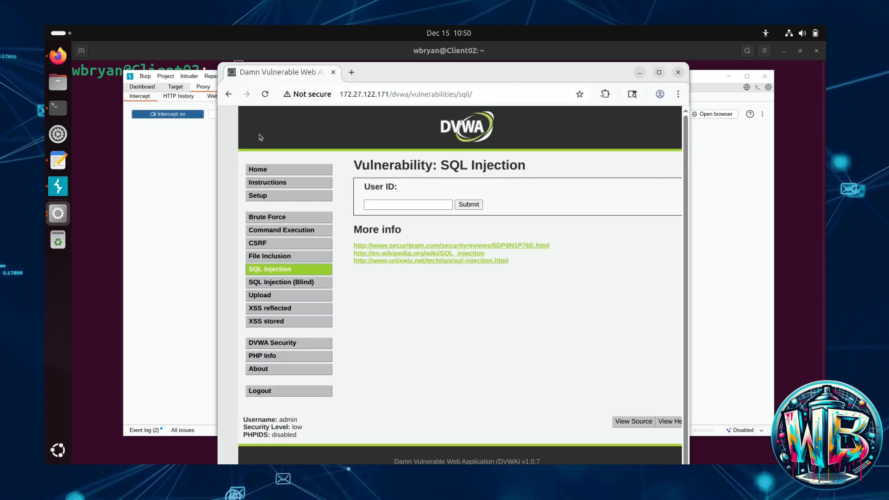